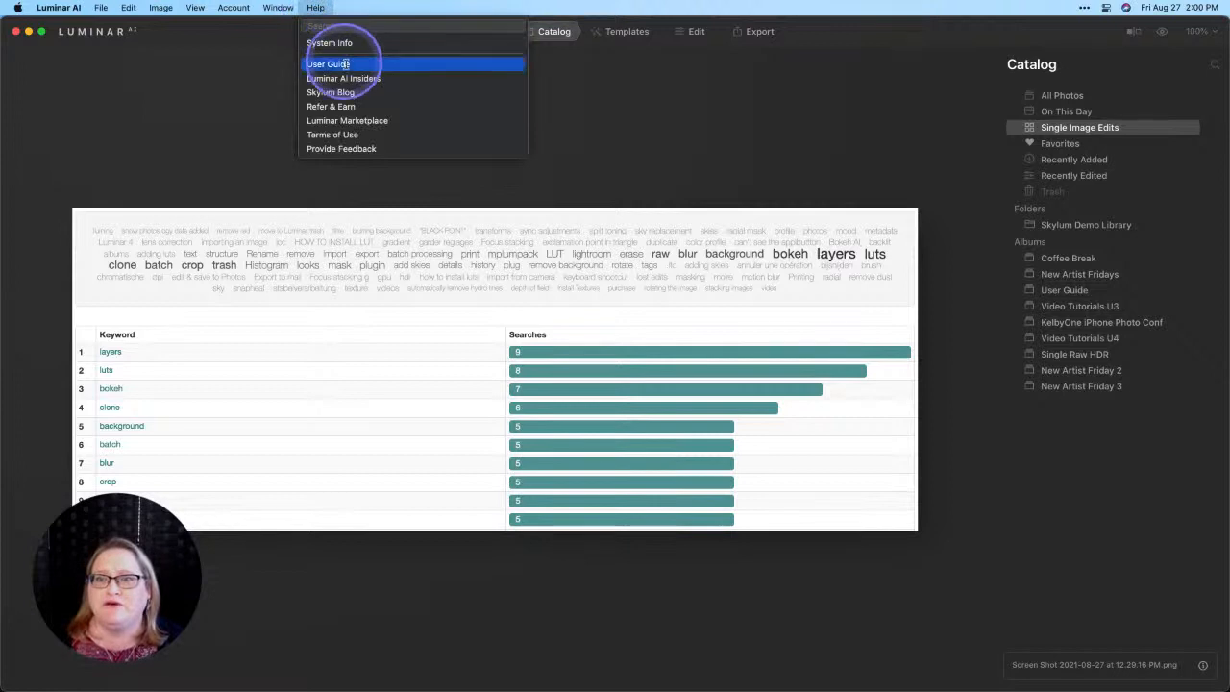
Step: Open the online User Guide, look through its table of contents, and return to Luminar AI
{"action": "left_click", "coordinate": [351, 63]}
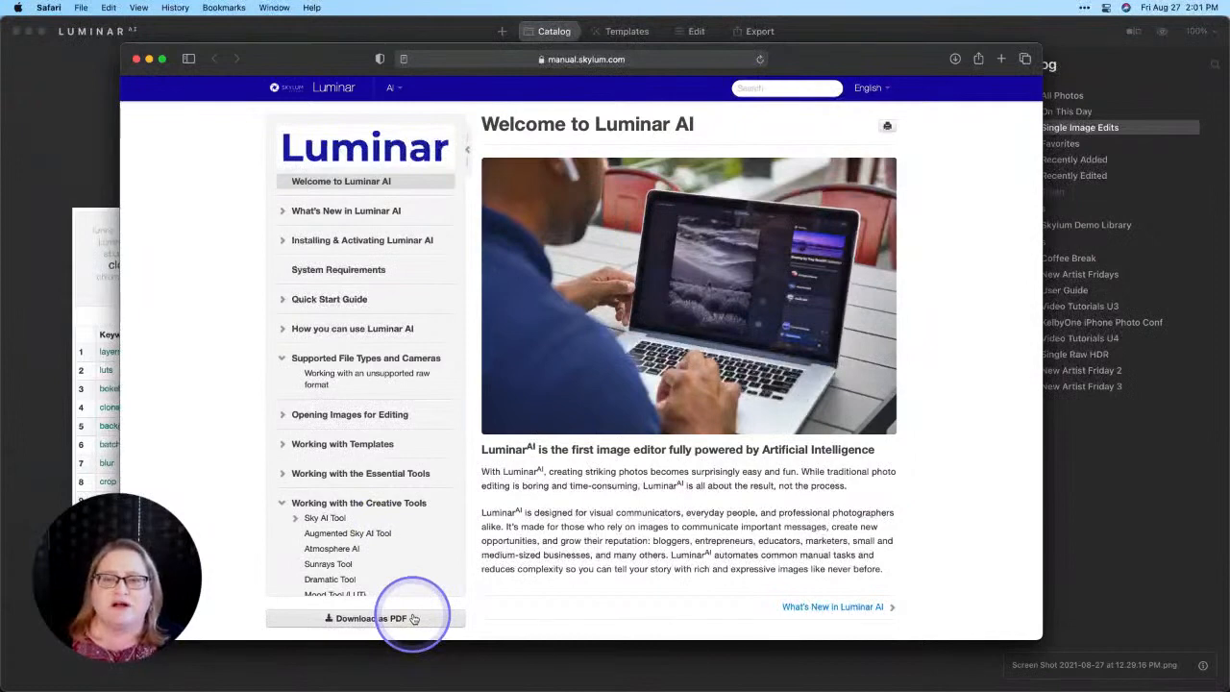
{"action": "scroll", "coordinate": [327, 289], "scroll_direction": "down", "scroll_amount": 5}
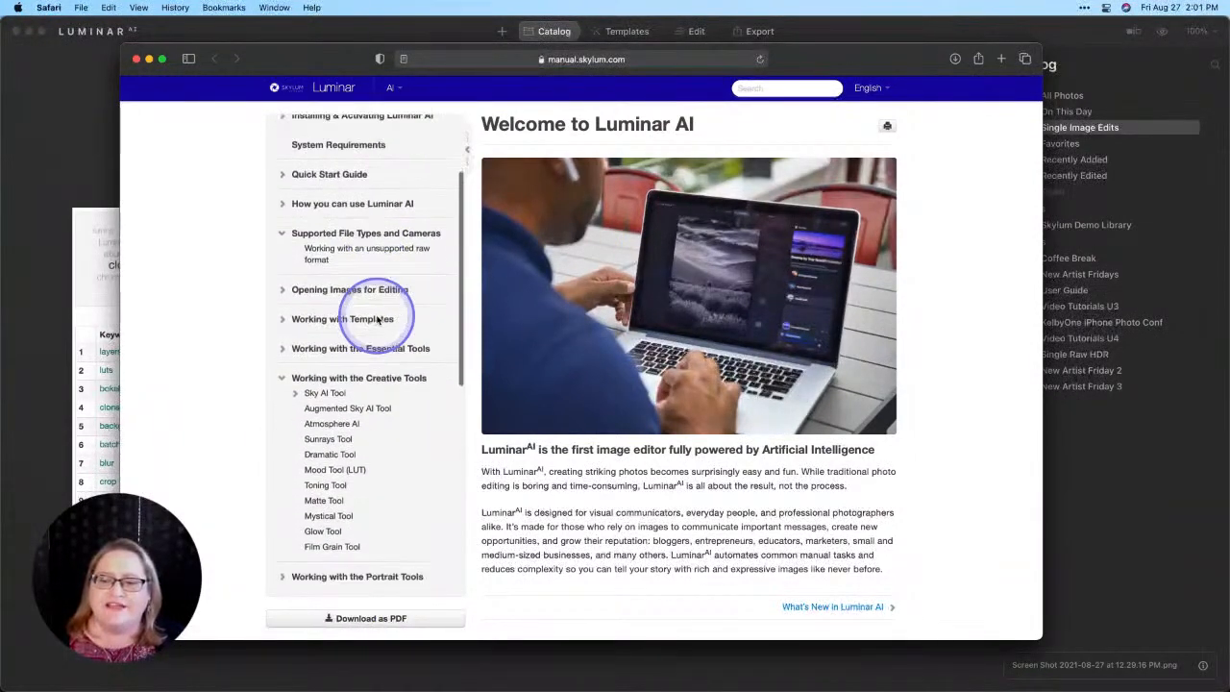
{"action": "scroll", "coordinate": [377, 322], "scroll_direction": "down", "scroll_amount": 1}
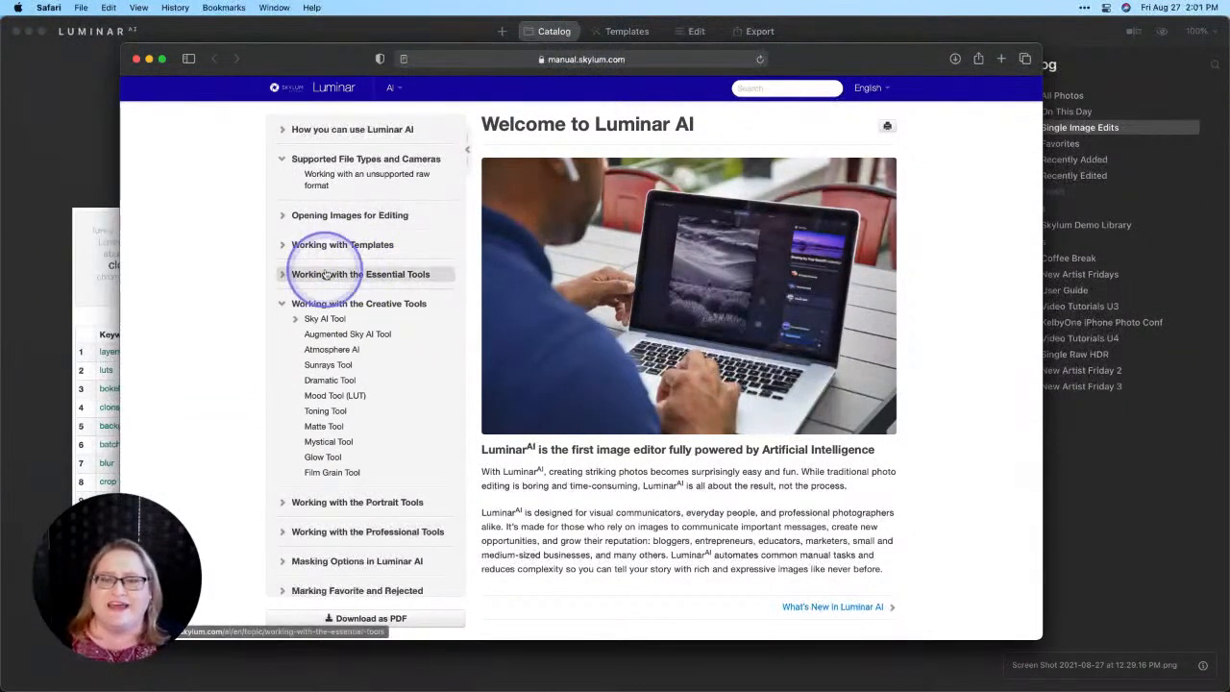
{"action": "left_click", "coordinate": [92, 311]}
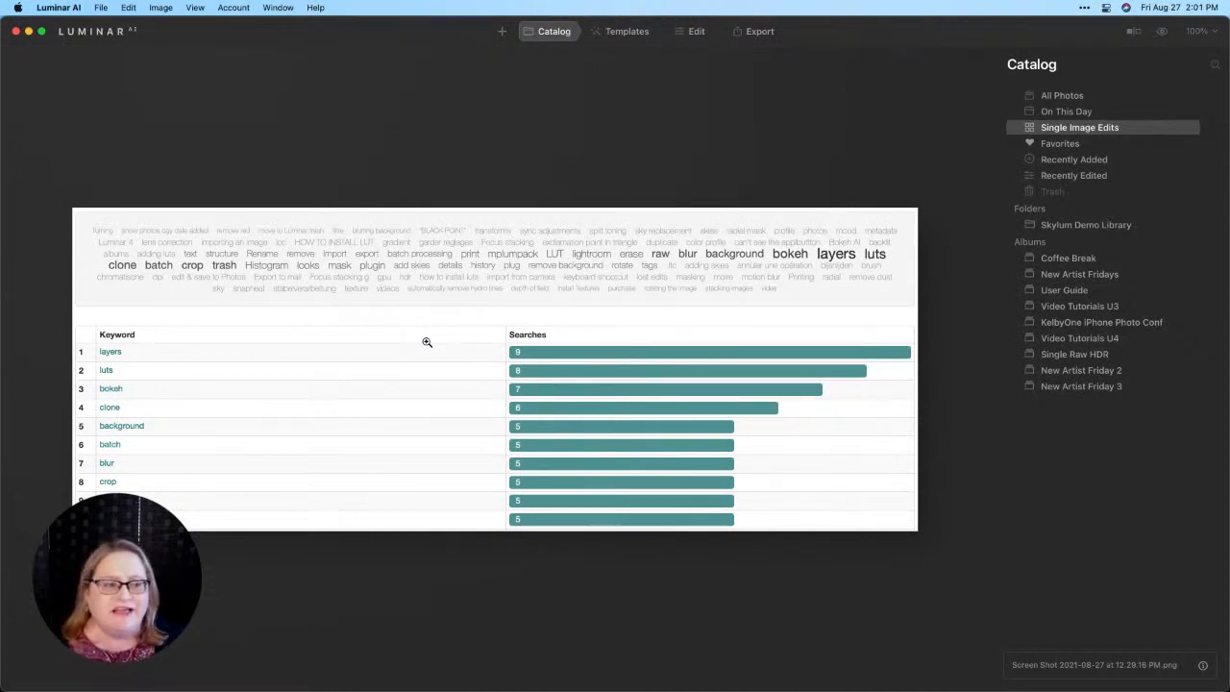
Step: Show the Coffee Break album as a gallery and open the black-and-white silhouette portrait, Silhouette.jpg
{"action": "left_click", "coordinate": [1051, 261]}
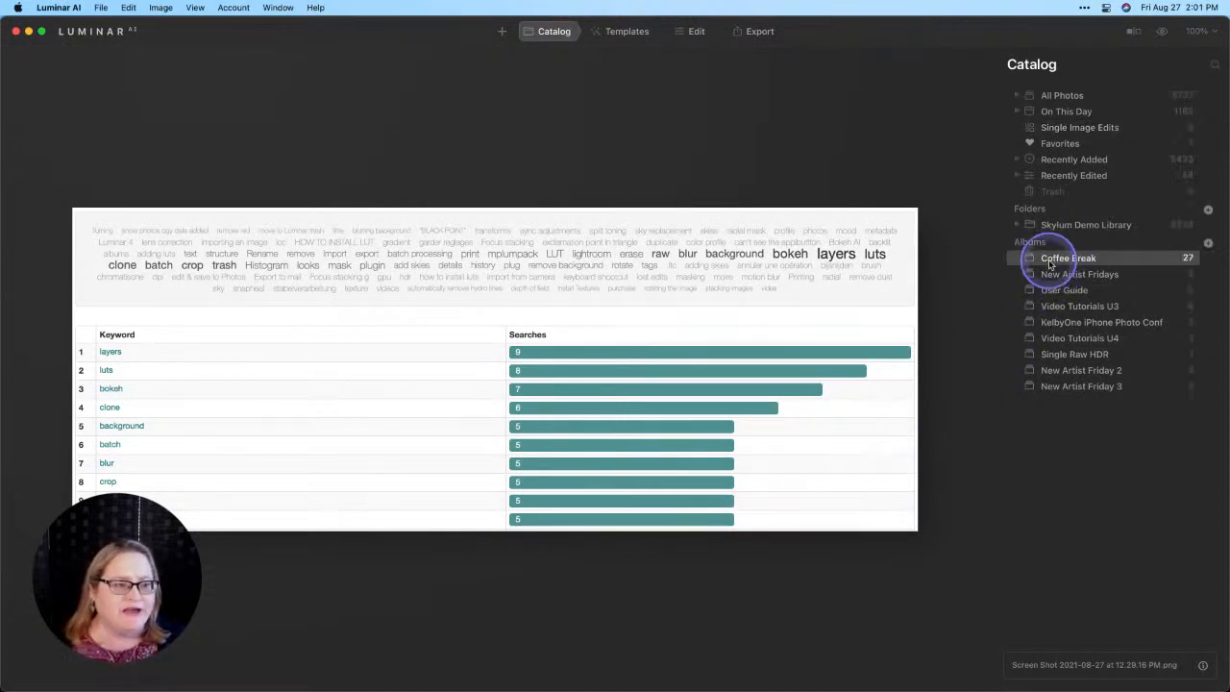
{"action": "key", "text": "g"}
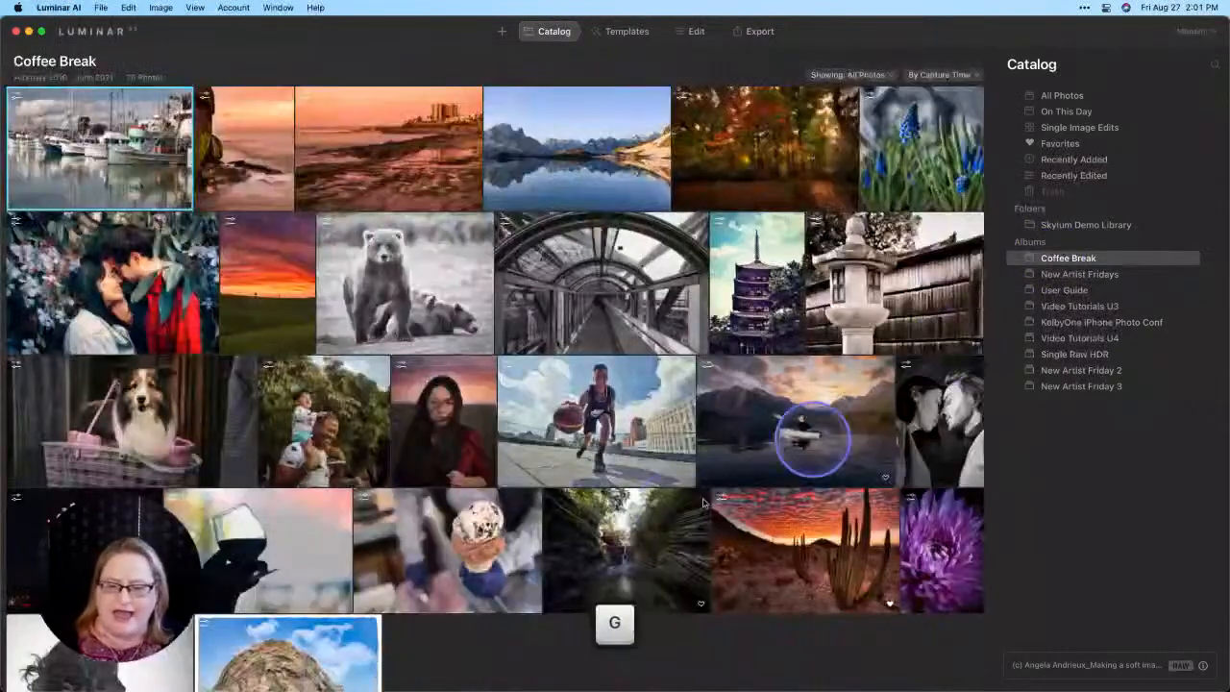
{"action": "scroll", "coordinate": [704, 502], "scroll_direction": "down", "scroll_amount": 3}
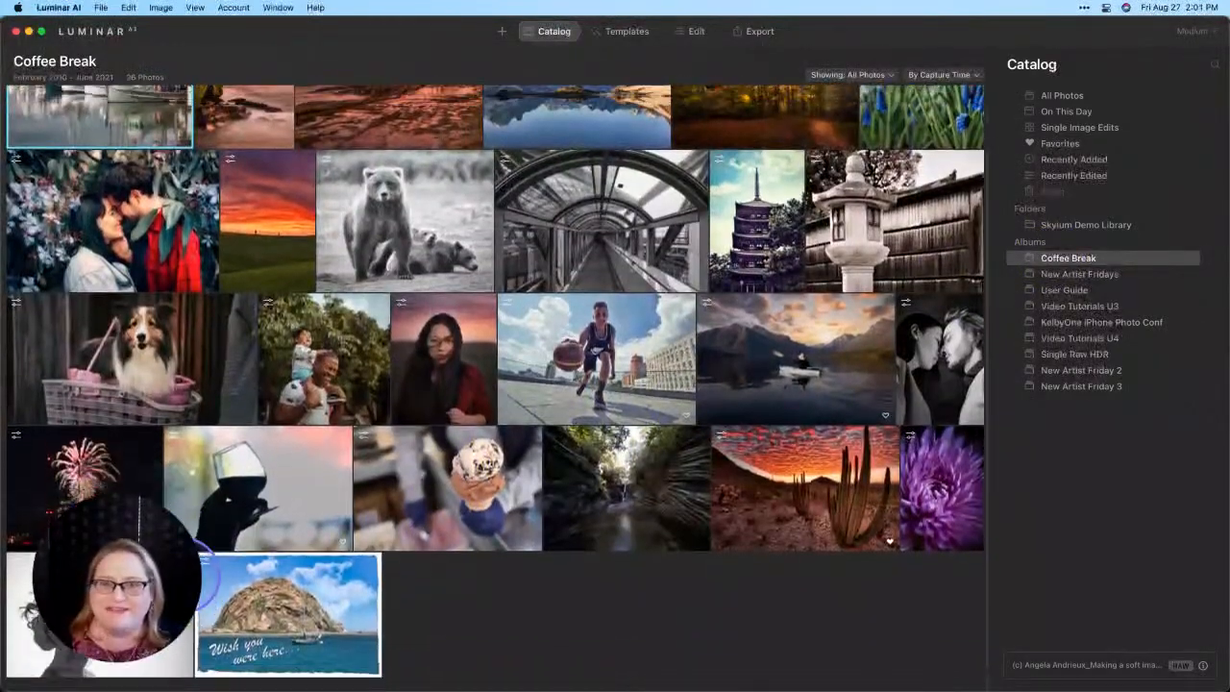
{"action": "scroll", "coordinate": [204, 530], "scroll_direction": "up", "scroll_amount": 1}
{"action": "double_click", "coordinate": [102, 627]}
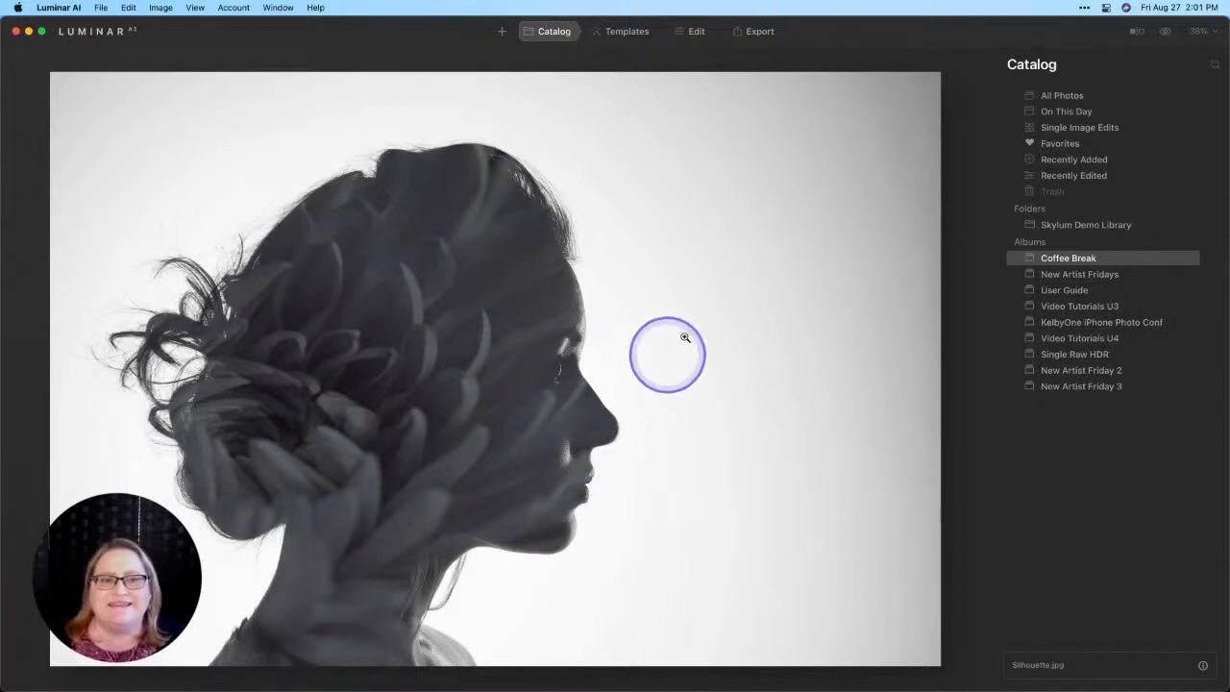
Step: Review the silhouette portrait's _DSC3415_before texture layer in Local Masking, including the available layer types and the layer's Advanced Settings
{"action": "left_click", "coordinate": [697, 31]}
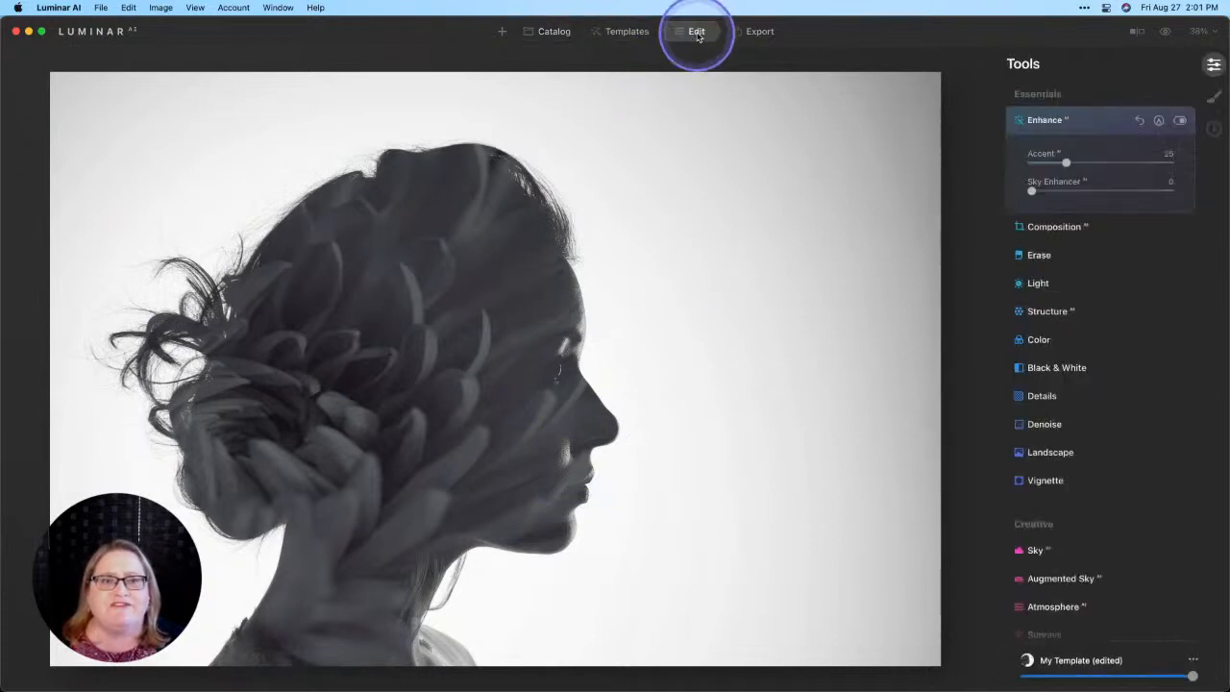
{"action": "left_click", "coordinate": [1213, 98]}
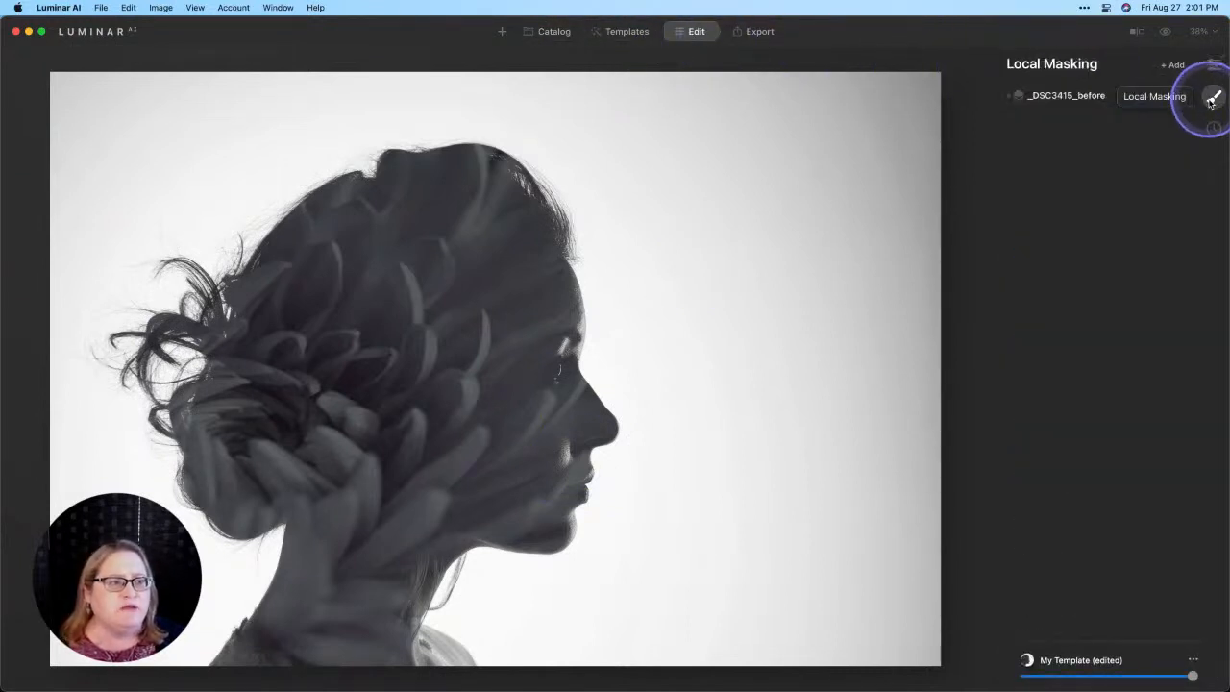
{"action": "left_click", "coordinate": [1172, 64]}
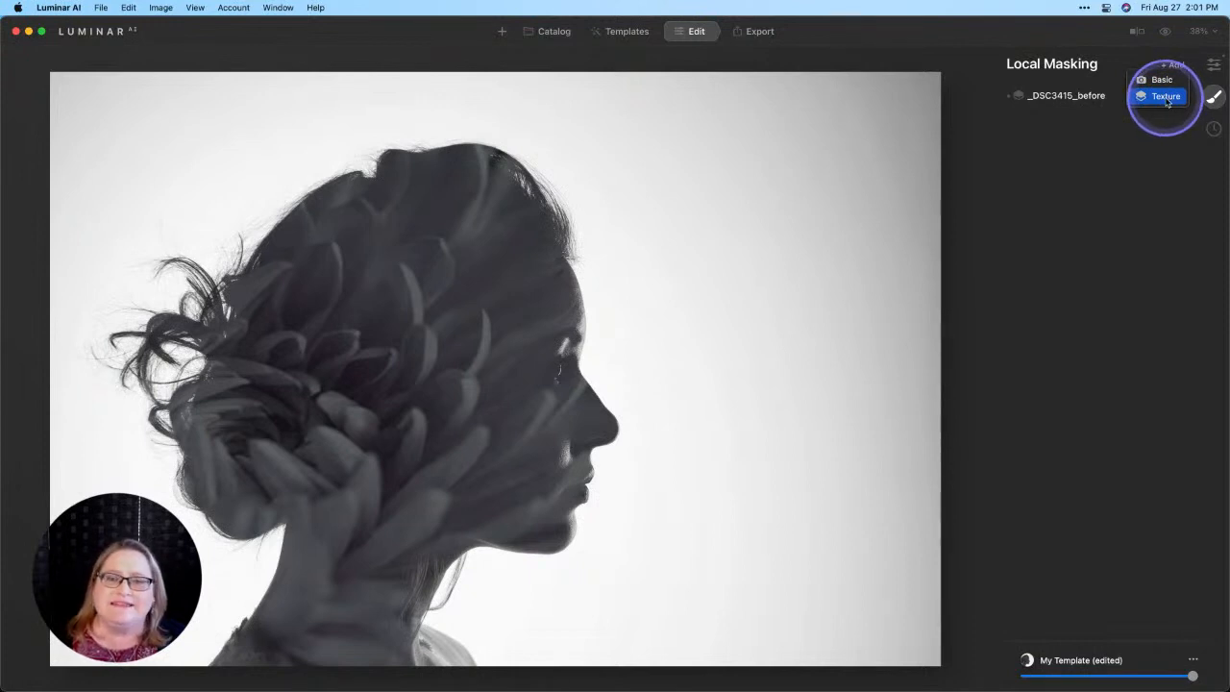
{"action": "left_click", "coordinate": [1089, 99]}
{"action": "left_click", "coordinate": [1090, 97]}
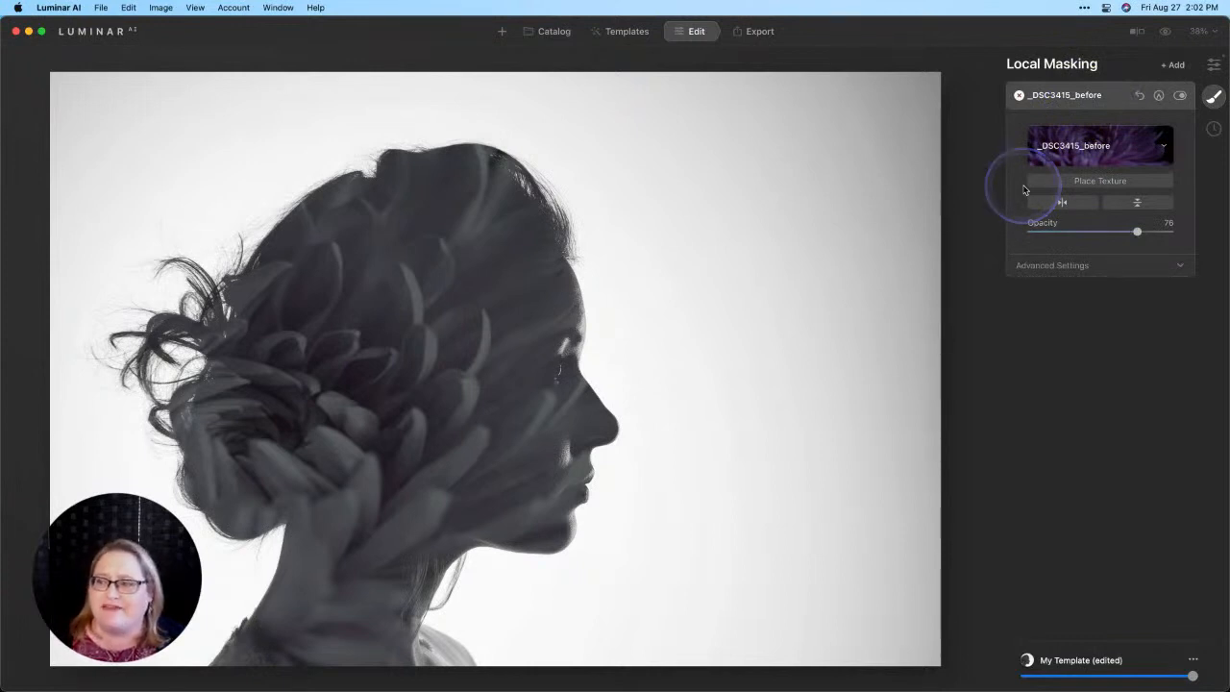
{"action": "left_click", "coordinate": [1105, 269]}
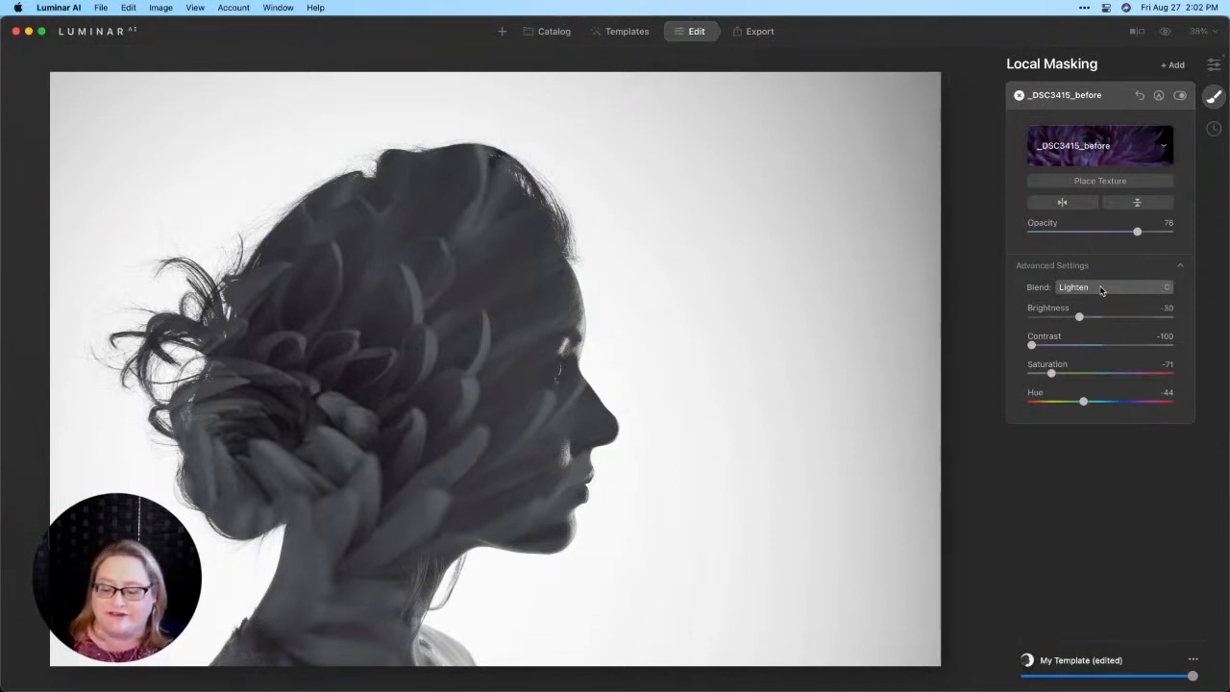
{"action": "key", "text": "super+Tab"}
{"action": "key", "text": "super+Tab"}
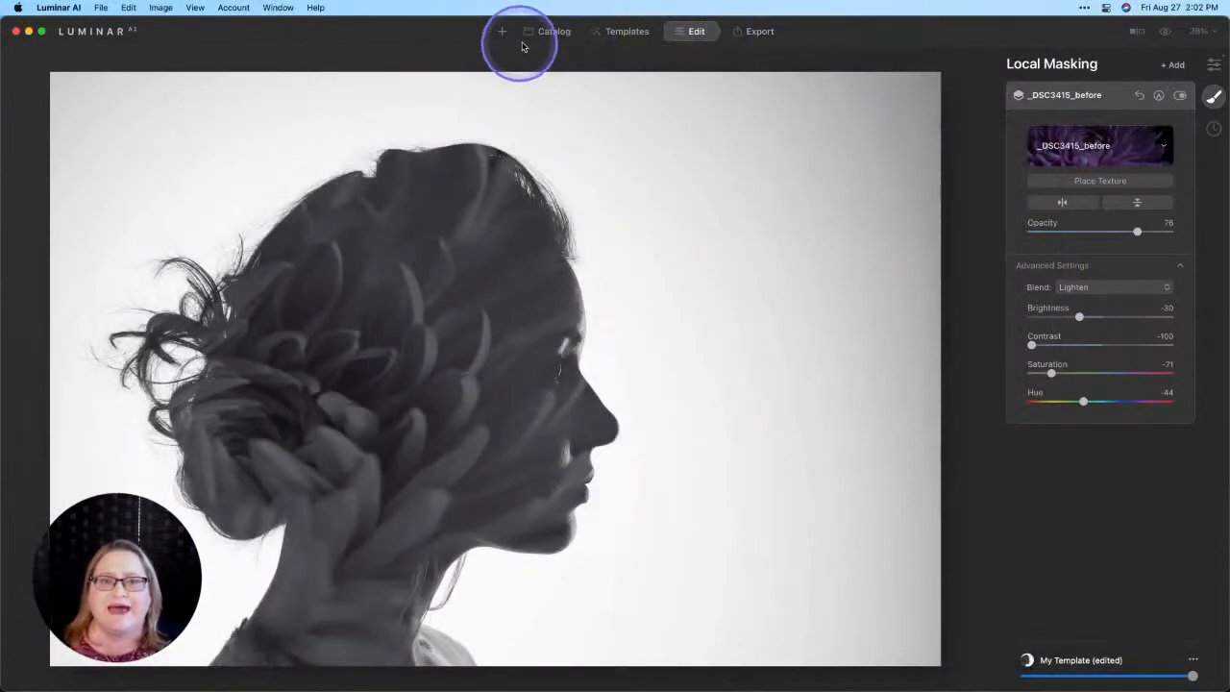
Step: Return to Single Image Edits in the Catalog and view the keyword search screenshot enlarged
{"action": "left_click", "coordinate": [550, 32]}
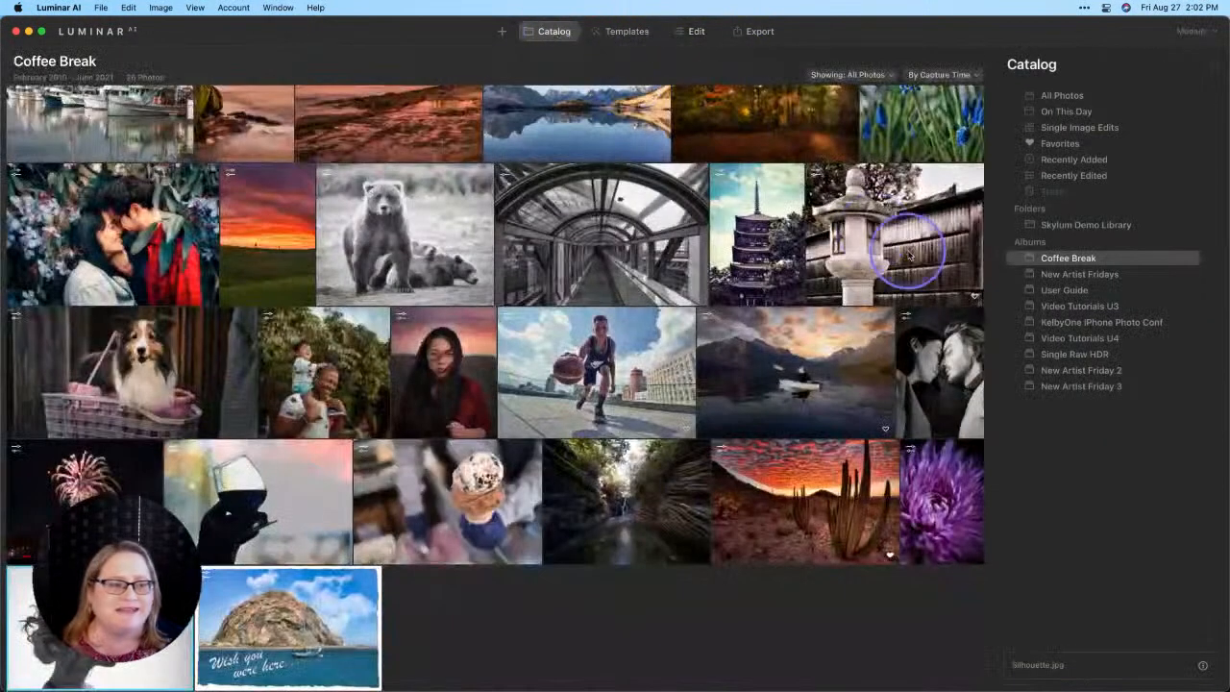
{"action": "left_click", "coordinate": [1071, 125]}
{"action": "double_click", "coordinate": [226, 188]}
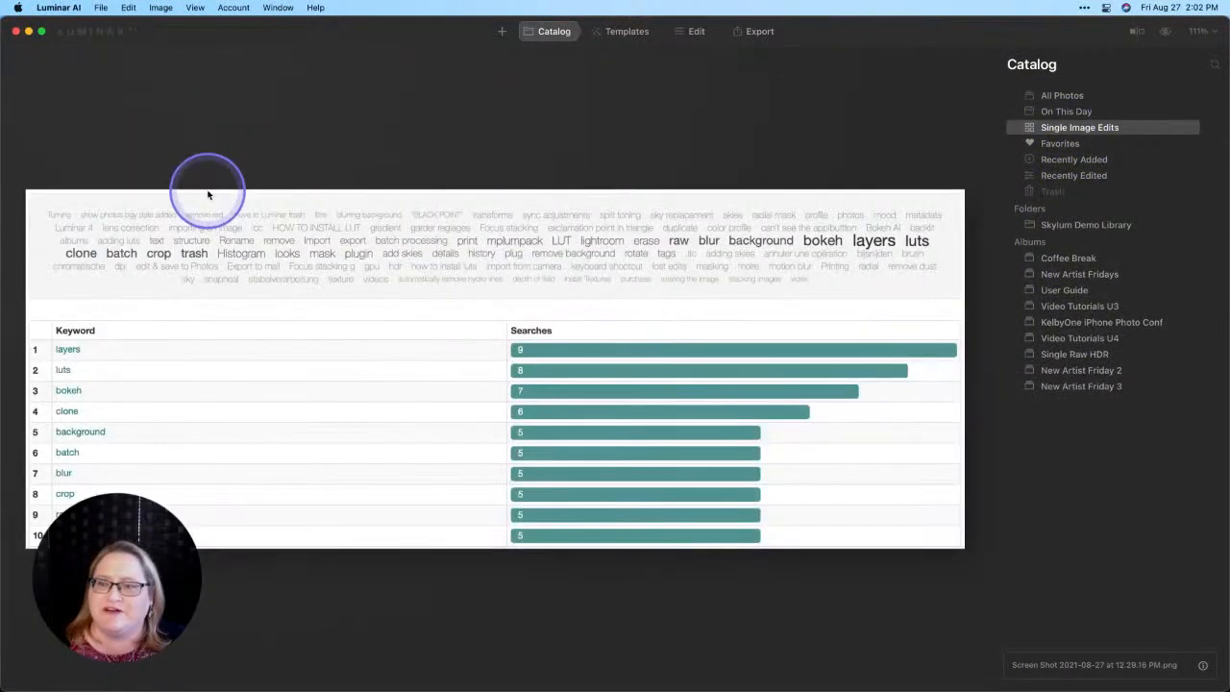
{"action": "left_click", "coordinate": [467, 347]}
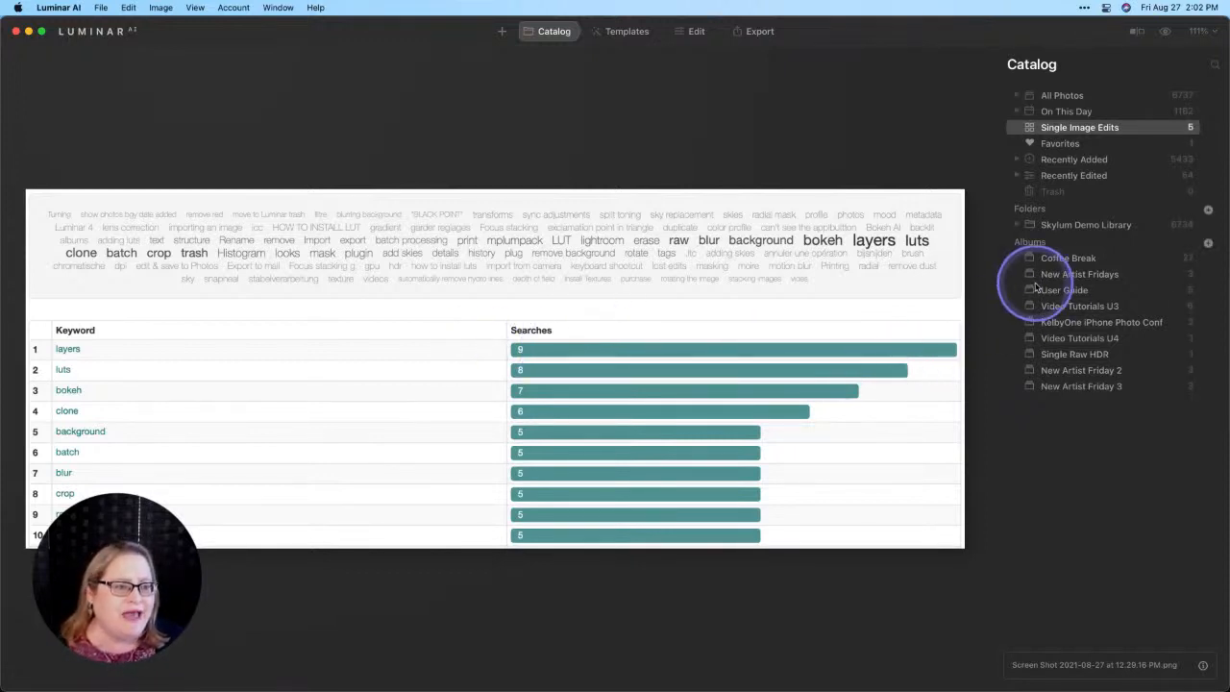
Step: Open the harbor boats photo from the Coffee Break album for editing and show the Mood tool's LUT choices
{"action": "left_click", "coordinate": [1065, 259]}
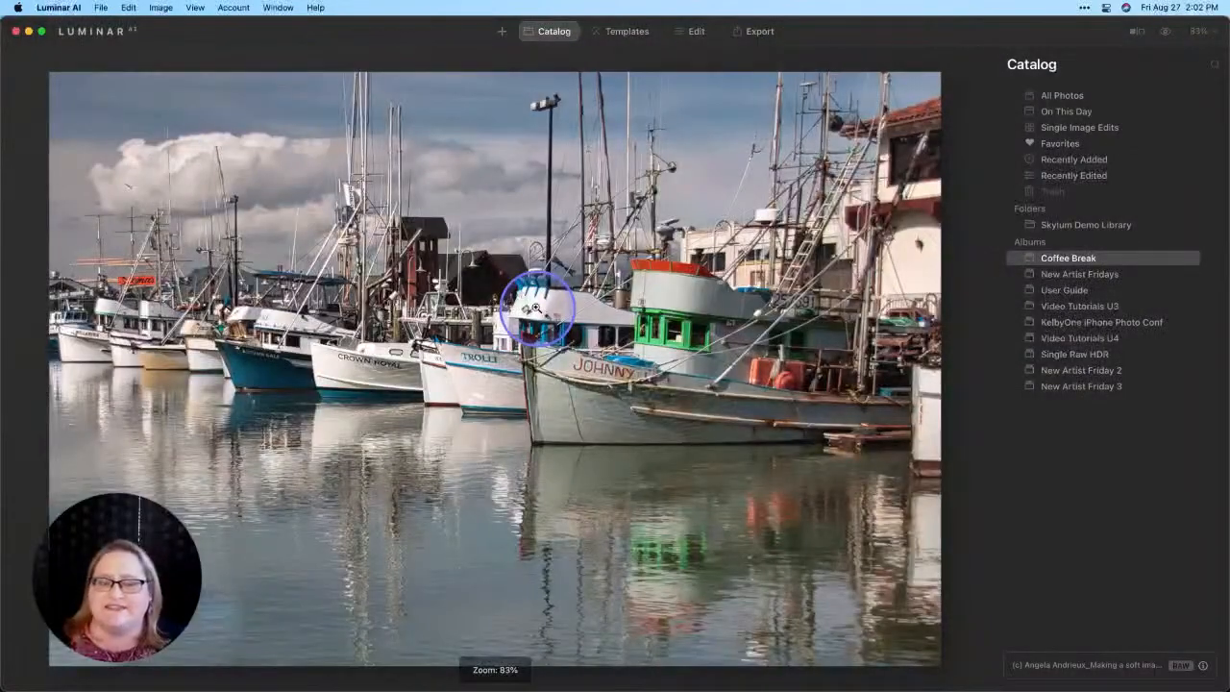
{"action": "left_click", "coordinate": [534, 311]}
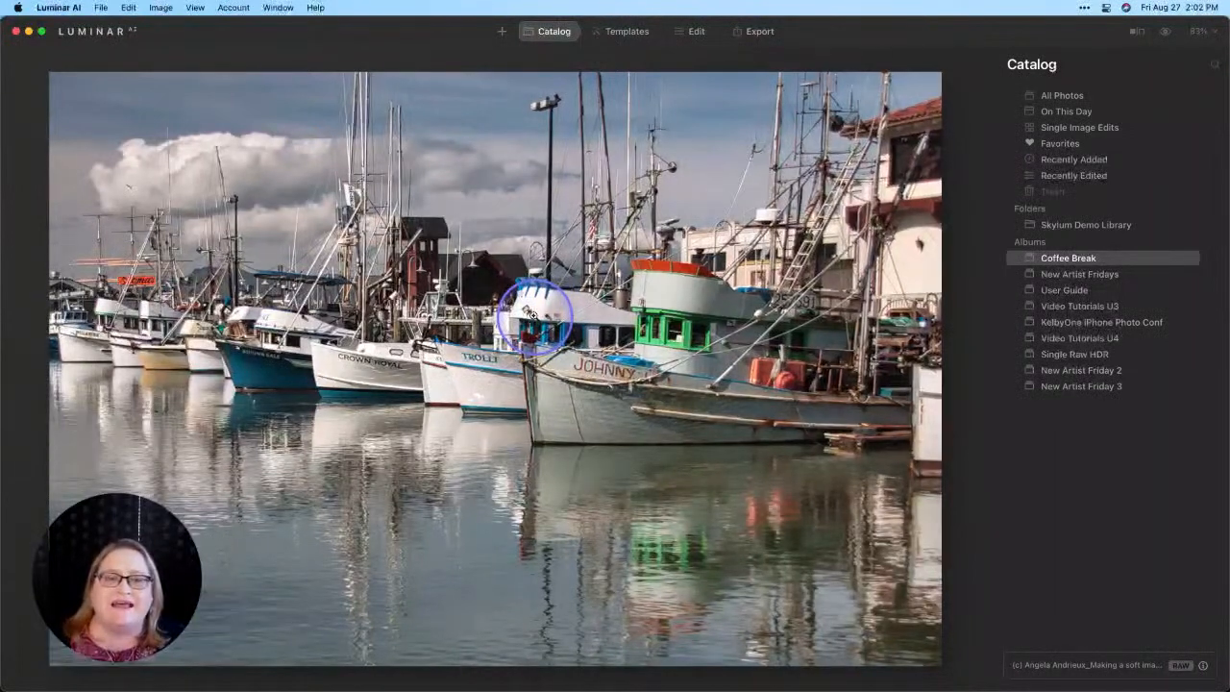
{"action": "left_click", "coordinate": [687, 37]}
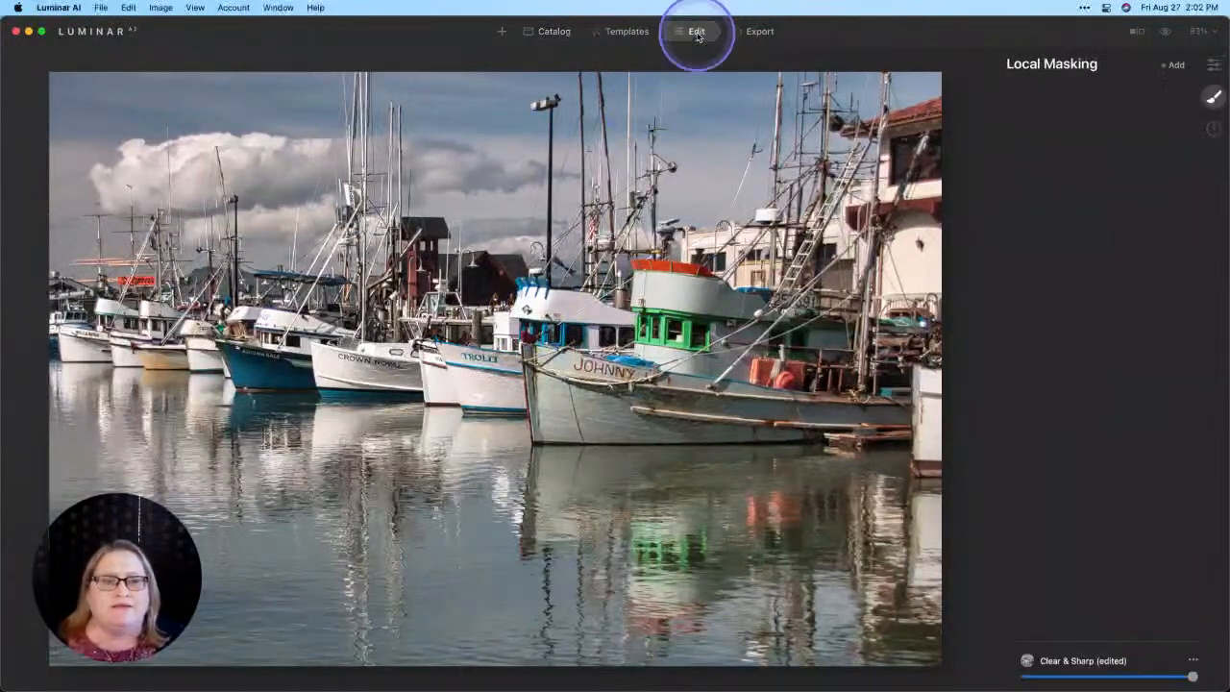
{"action": "left_click", "coordinate": [1213, 66]}
{"action": "scroll", "coordinate": [1164, 204], "scroll_direction": "down", "scroll_amount": 10}
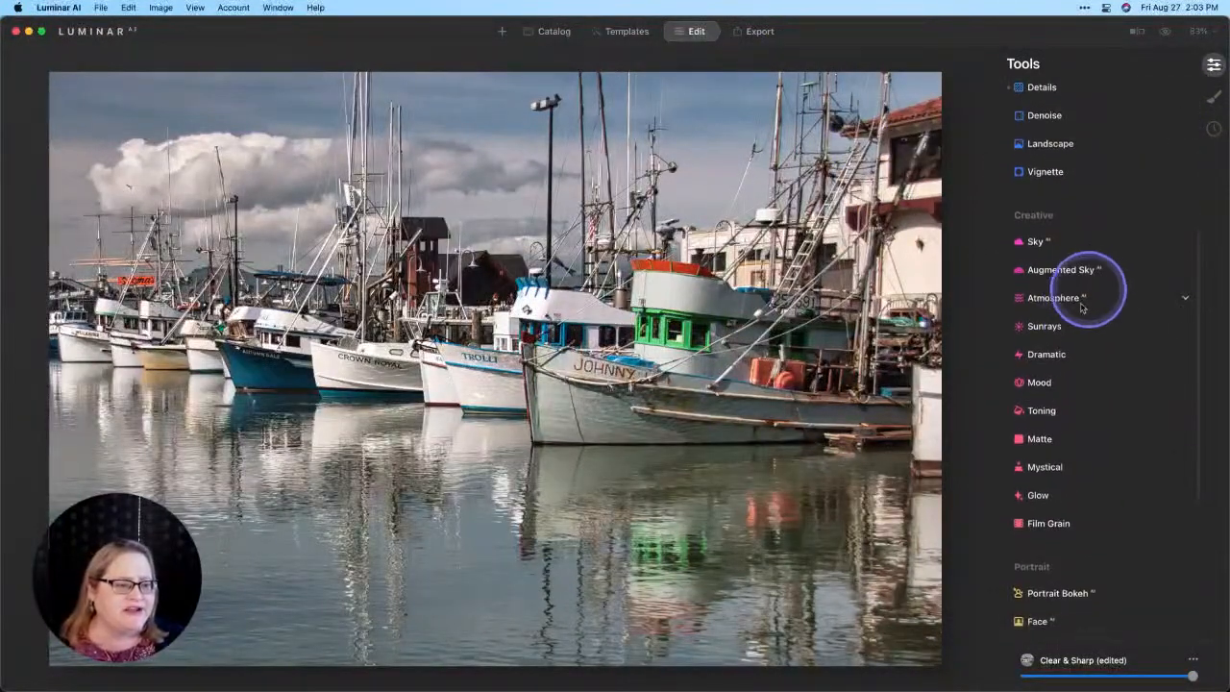
{"action": "left_click", "coordinate": [1062, 382]}
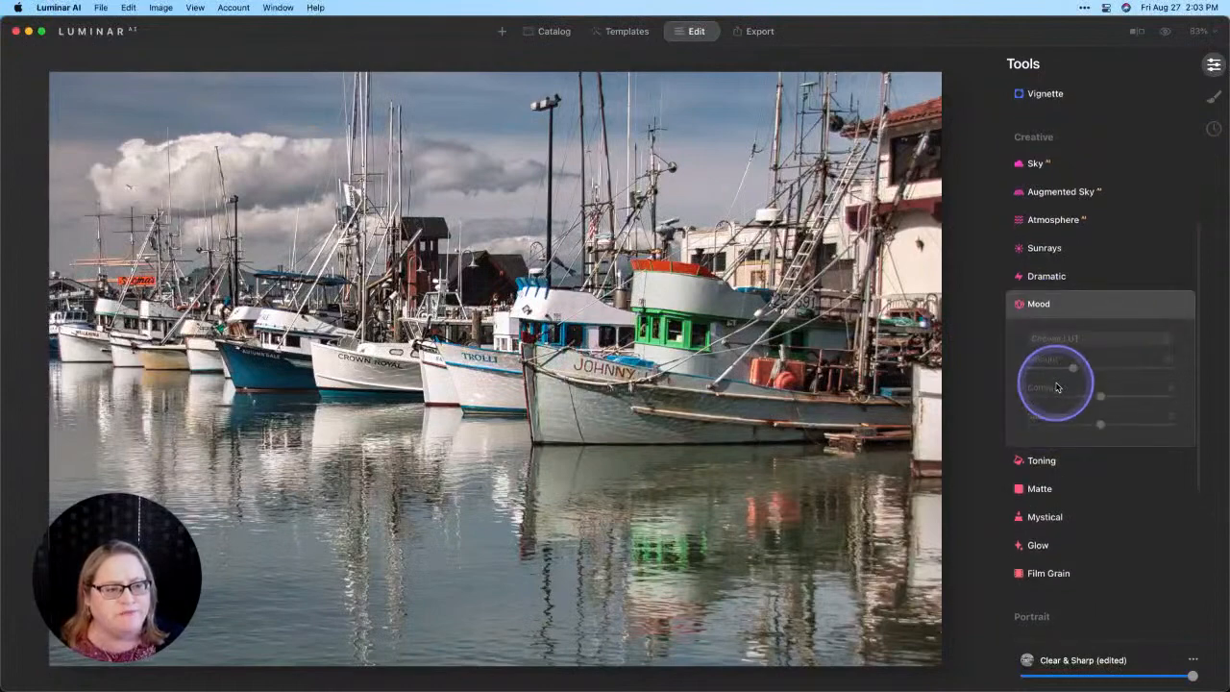
{"action": "left_click", "coordinate": [1126, 341]}
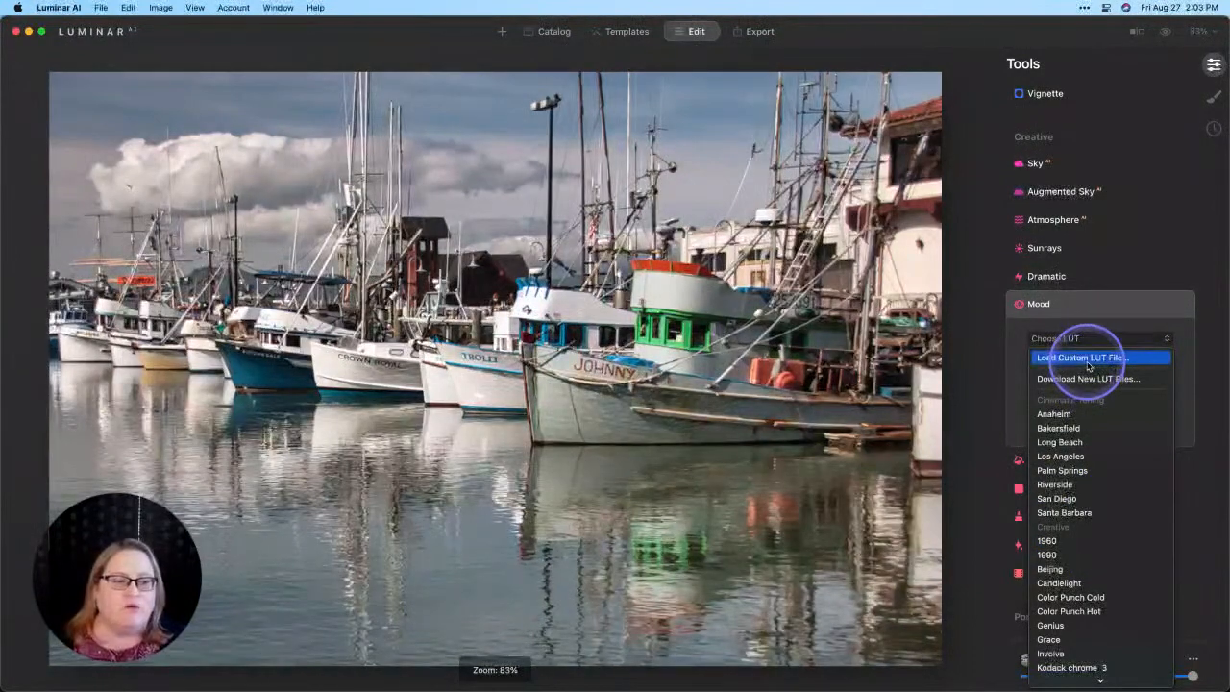
Step: Load the custom LUT 1985.cube from the Decades_LUTs folder under Sky-Texture-LUT on the NEW Photos drive and adjust its Amount
{"action": "left_click", "coordinate": [1089, 365]}
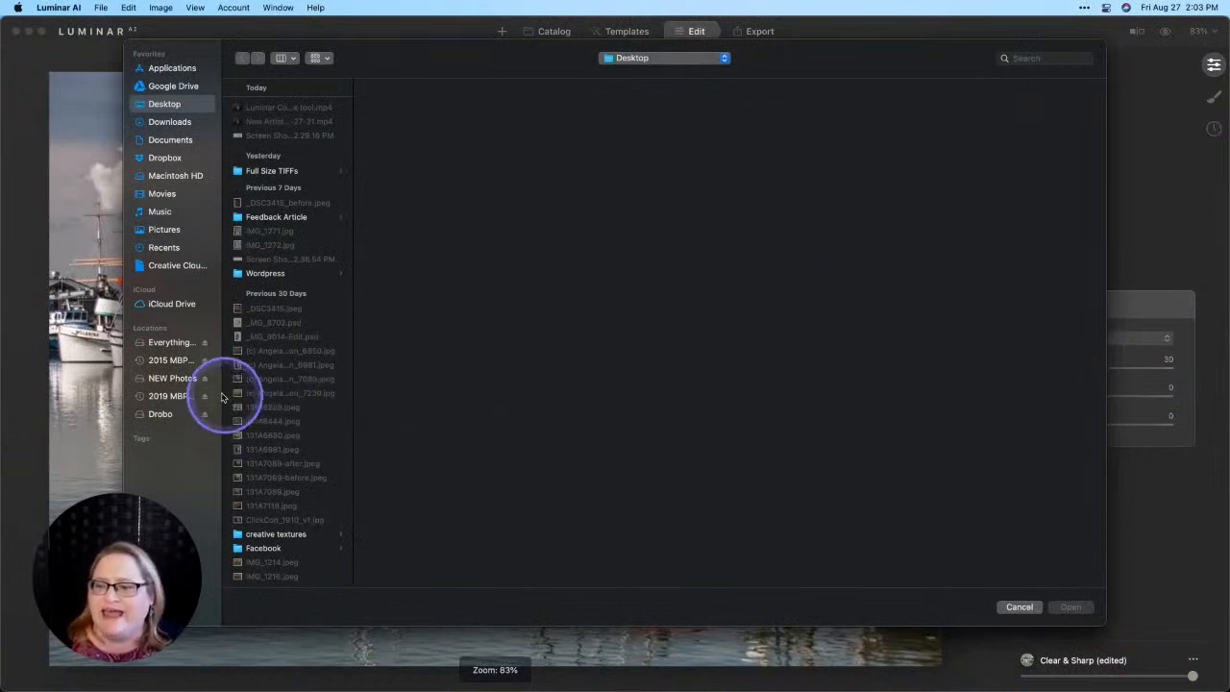
{"action": "left_click", "coordinate": [174, 381]}
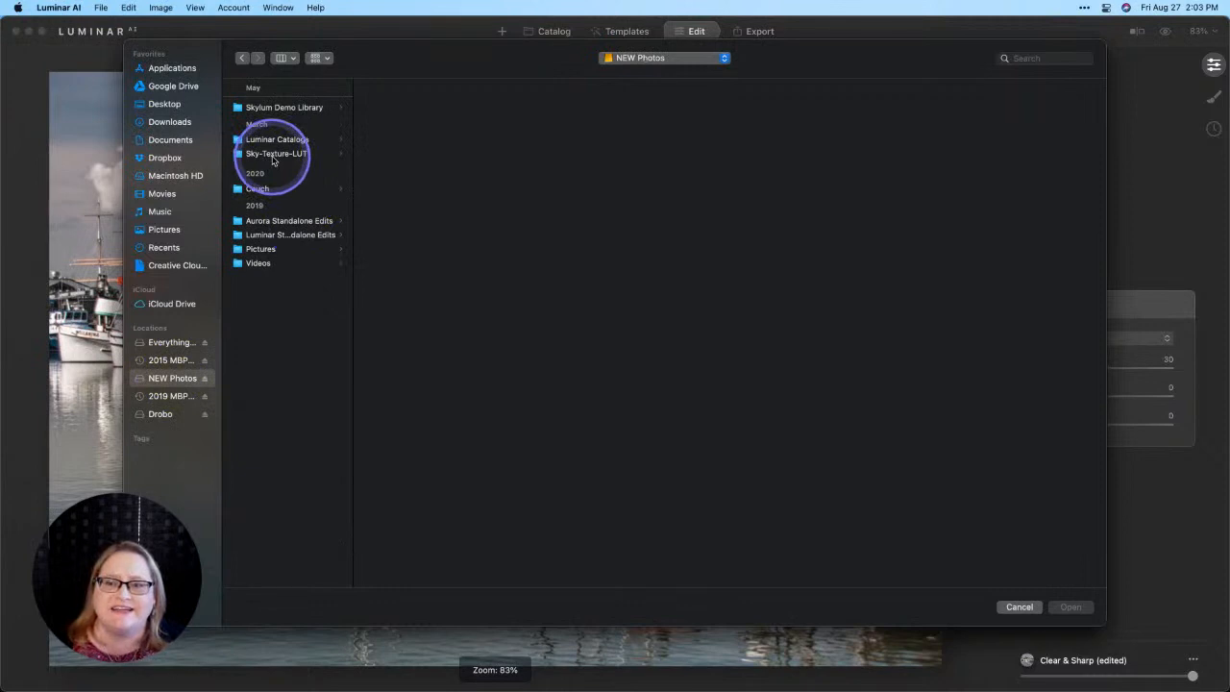
{"action": "left_click", "coordinate": [274, 156]}
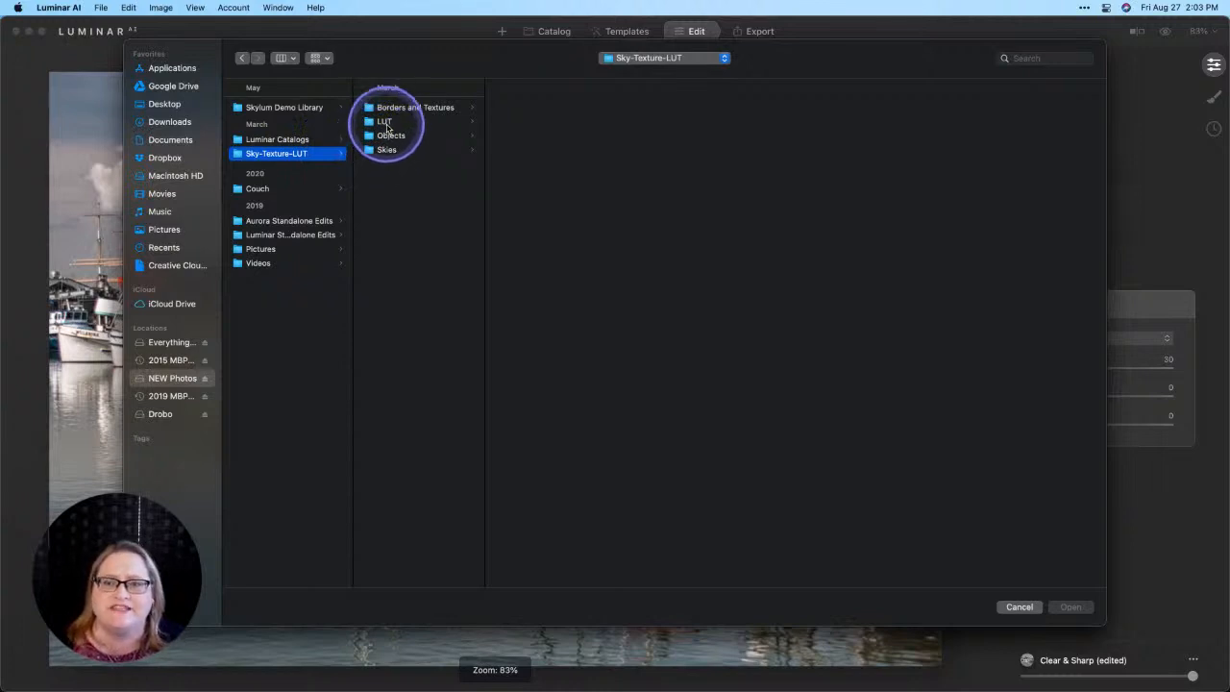
{"action": "left_click", "coordinate": [387, 122]}
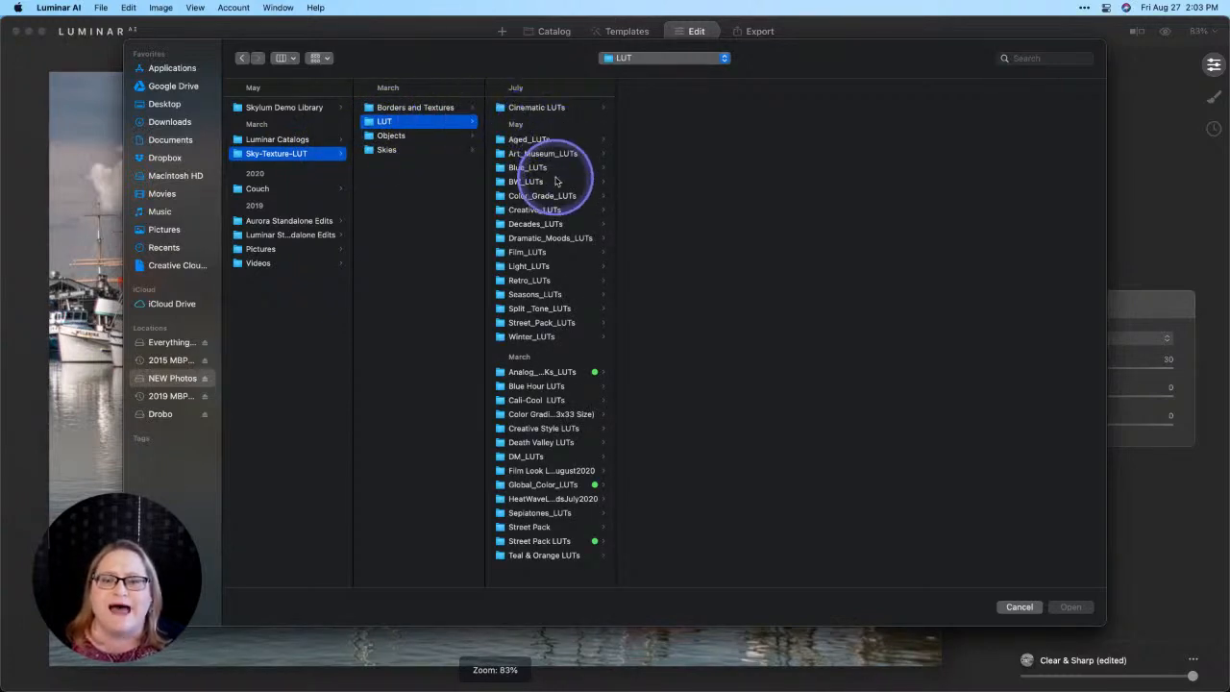
{"action": "left_click", "coordinate": [537, 224]}
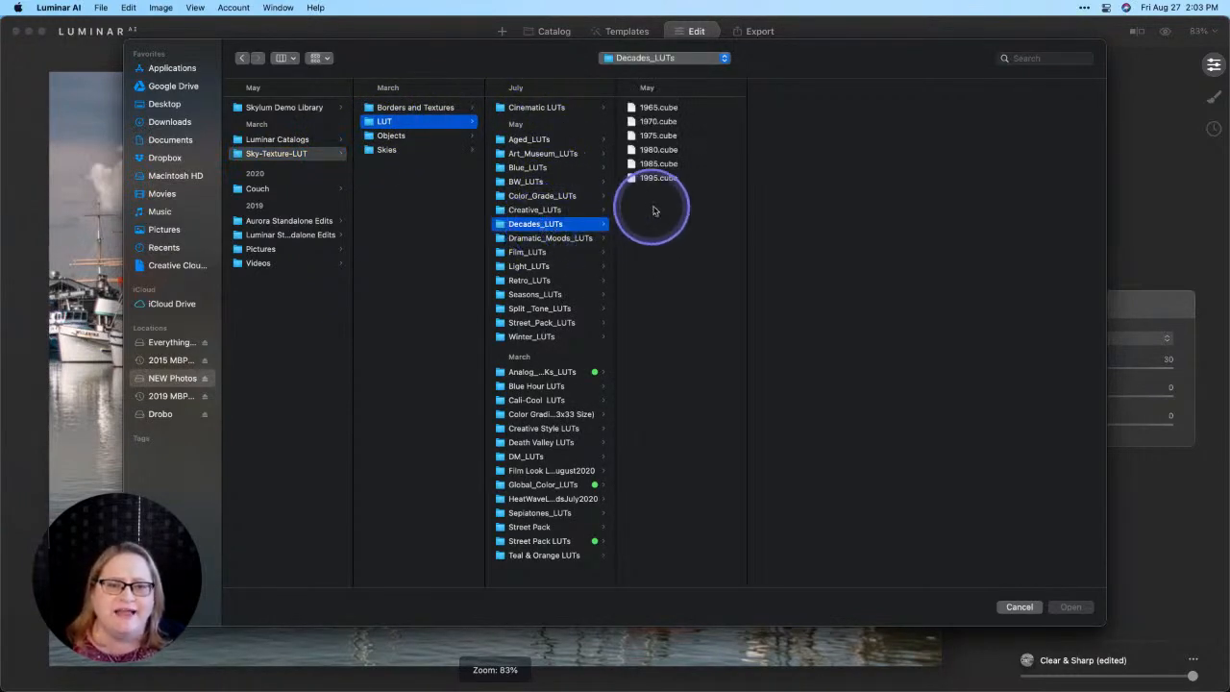
{"action": "left_click", "coordinate": [658, 165]}
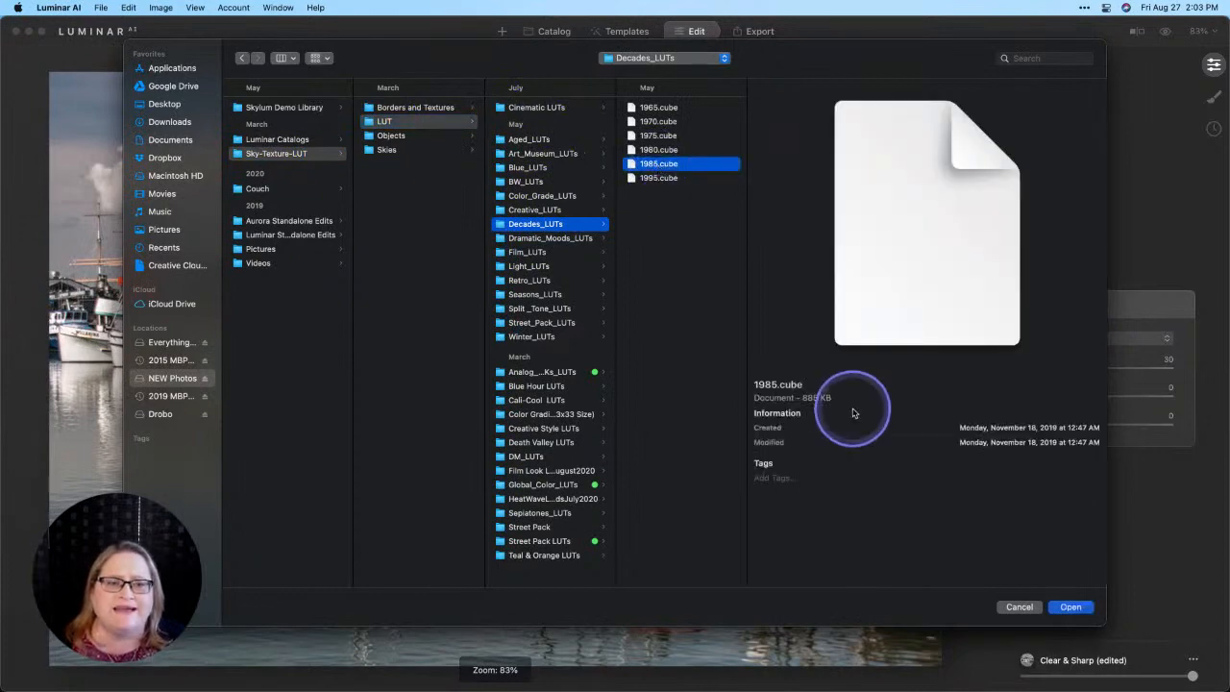
{"action": "left_click", "coordinate": [1069, 607]}
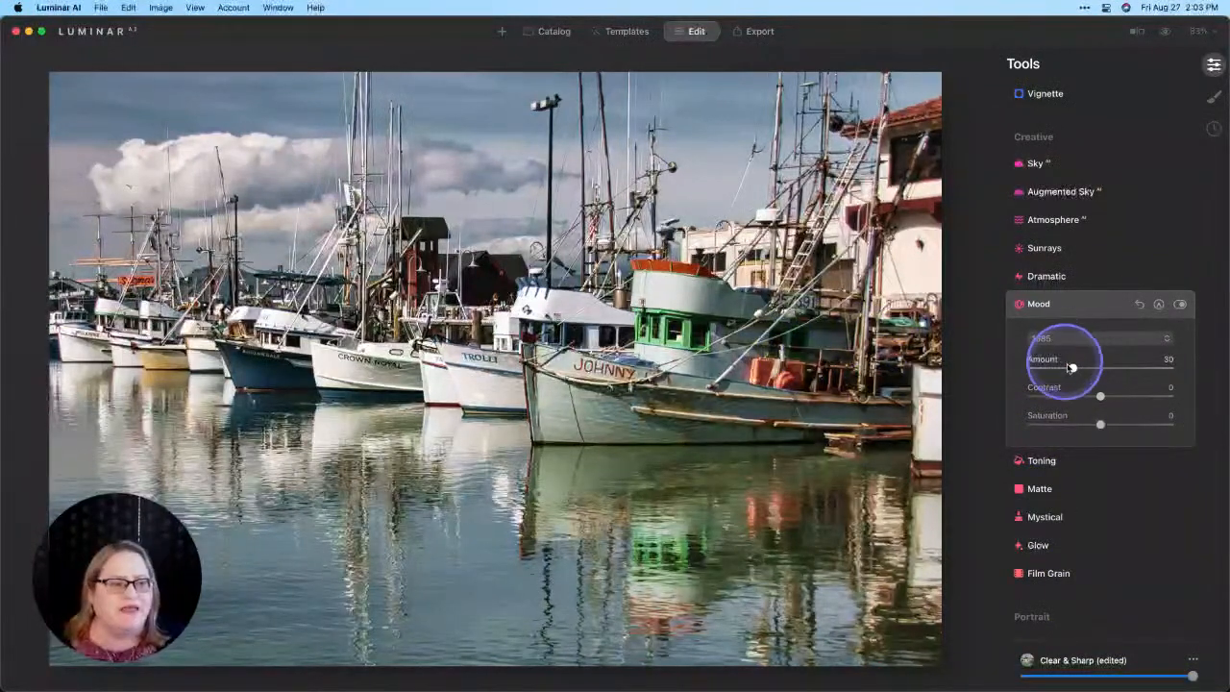
{"action": "left_click_drag", "start_coordinate": [1074, 367], "coordinate": [1075, 428]}
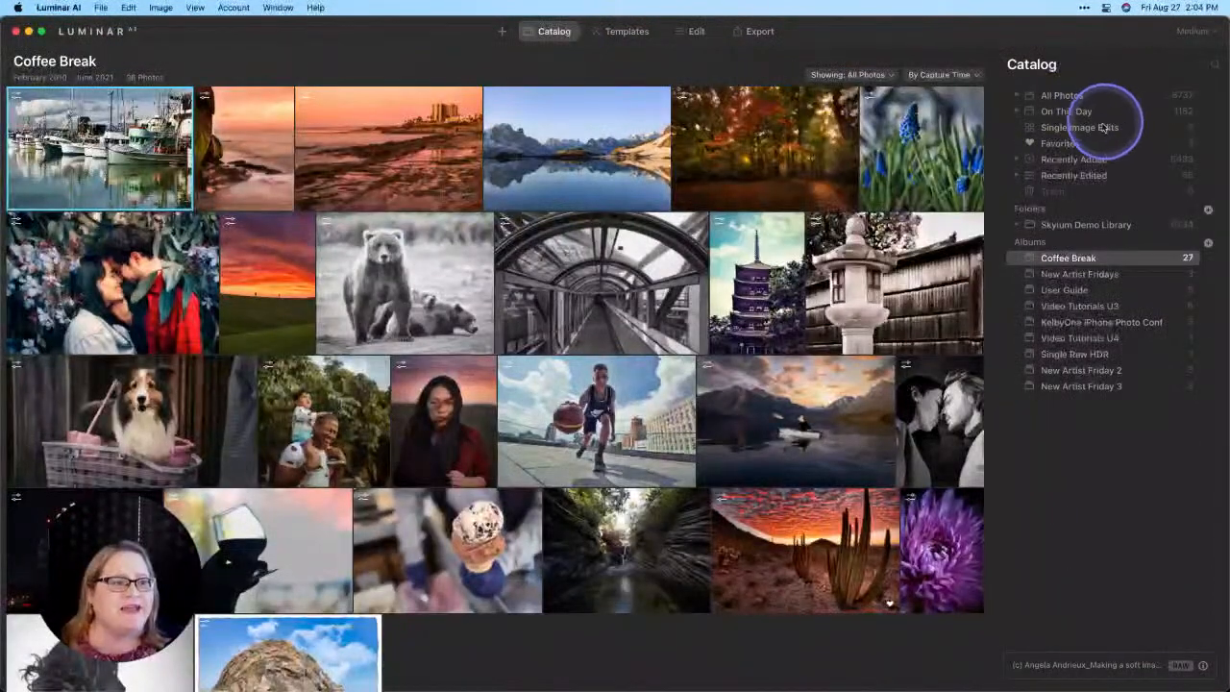
Step: Reopen the keyword search screenshot from Single Image Edits for editing and locate the Clone tool among the Professional tools
{"action": "left_click", "coordinate": [1105, 127]}
{"action": "double_click", "coordinate": [113, 196]}
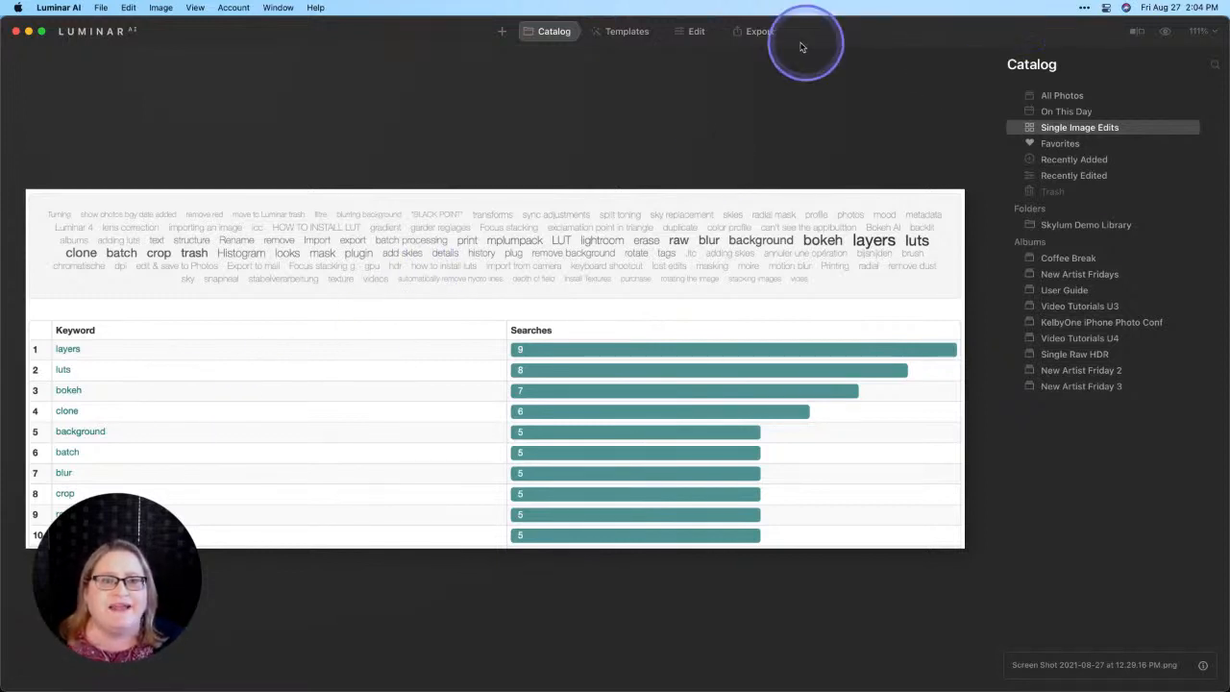
{"action": "left_click", "coordinate": [697, 32]}
{"action": "scroll", "coordinate": [1052, 307], "scroll_direction": "down", "scroll_amount": 3}
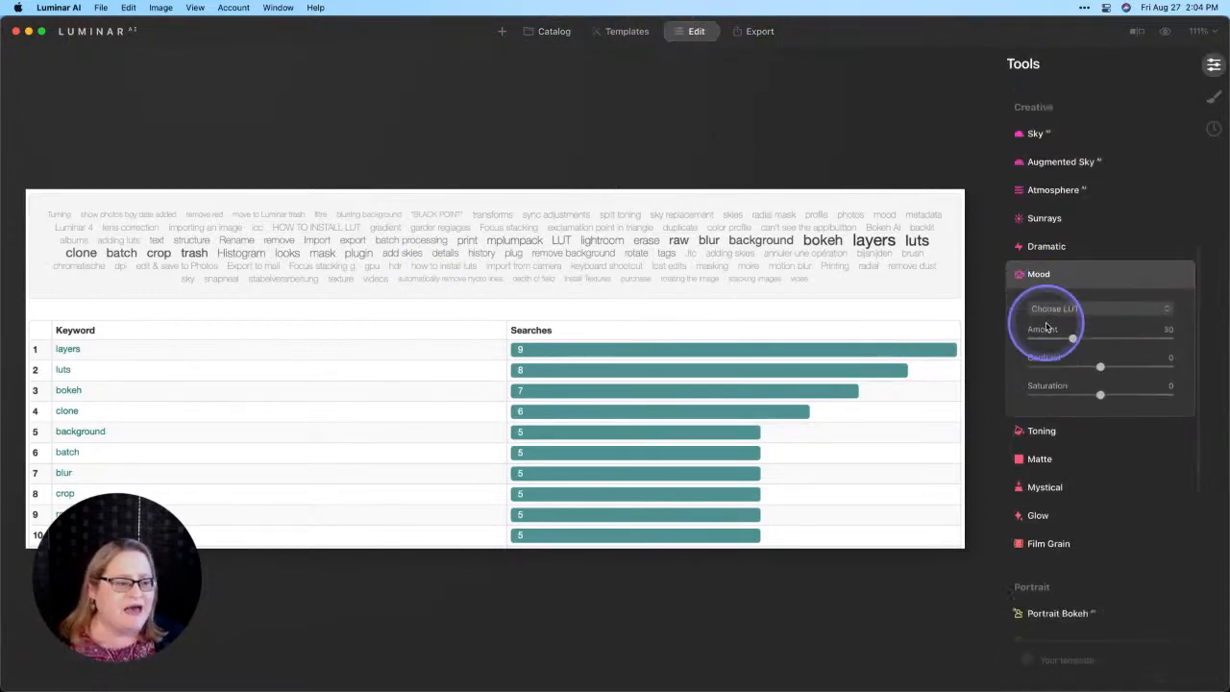
{"action": "scroll", "coordinate": [1048, 326], "scroll_direction": "down", "scroll_amount": 5}
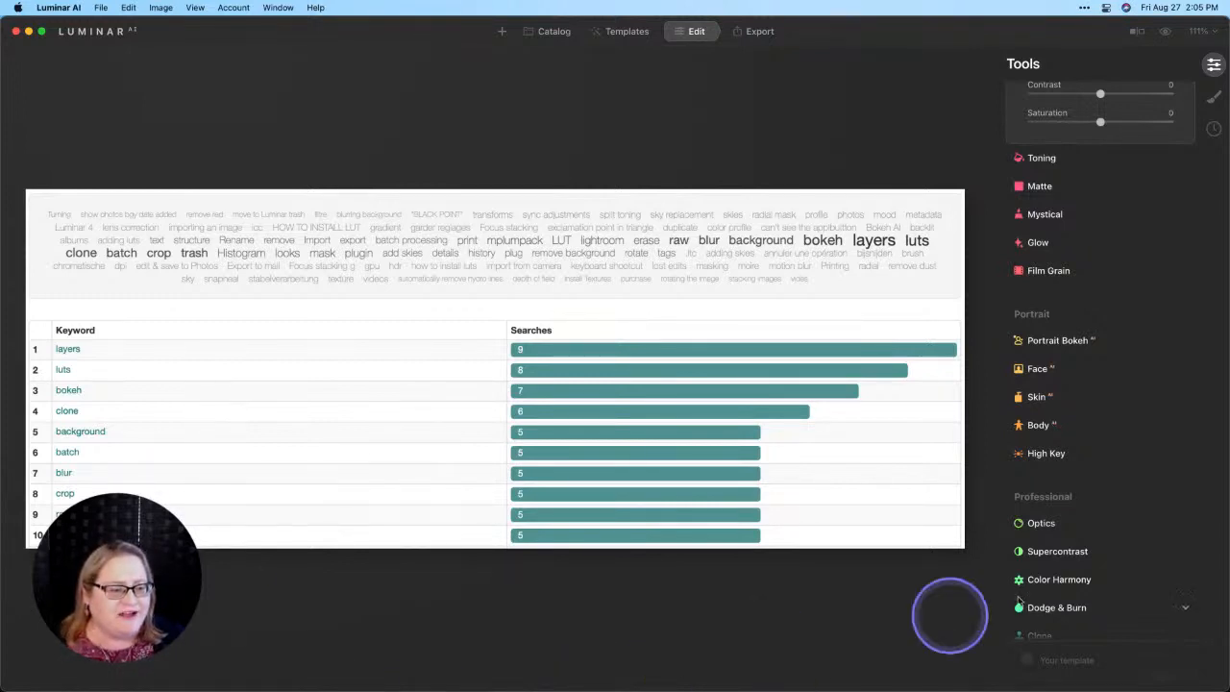
{"action": "scroll", "coordinate": [1096, 576], "scroll_direction": "down", "scroll_amount": 2}
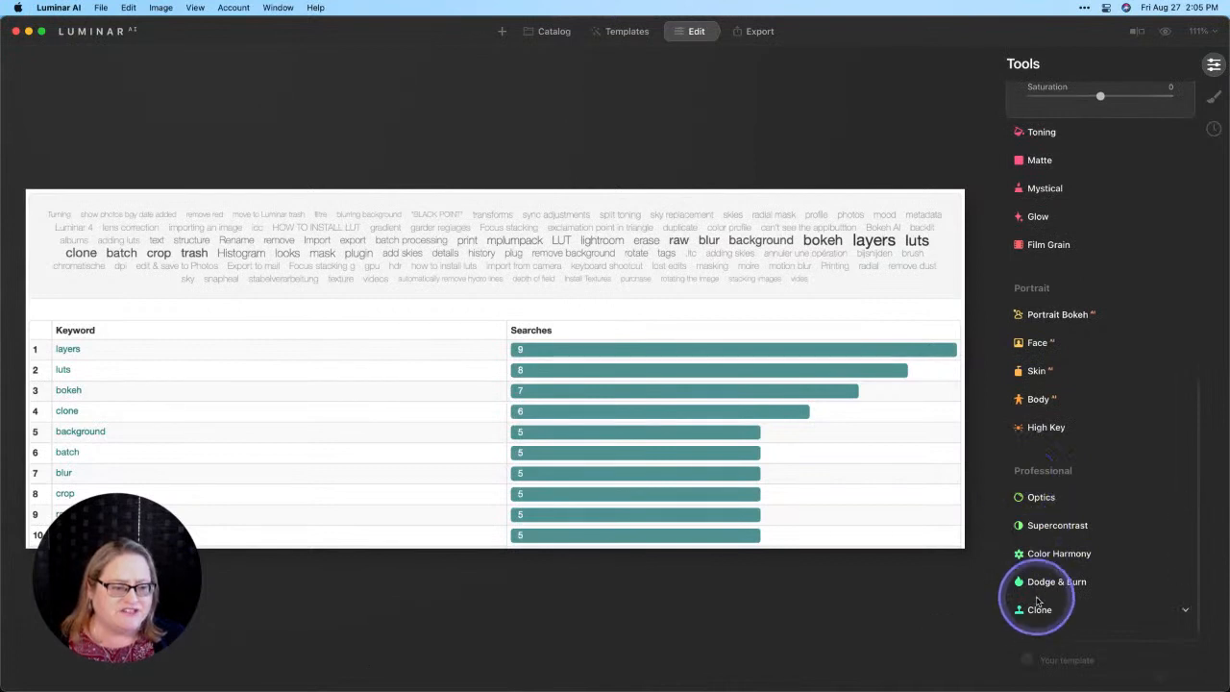
Step: Open the purple flower photo from Single Image Edits for editing and start the Clone tool
{"action": "left_click", "coordinate": [553, 31]}
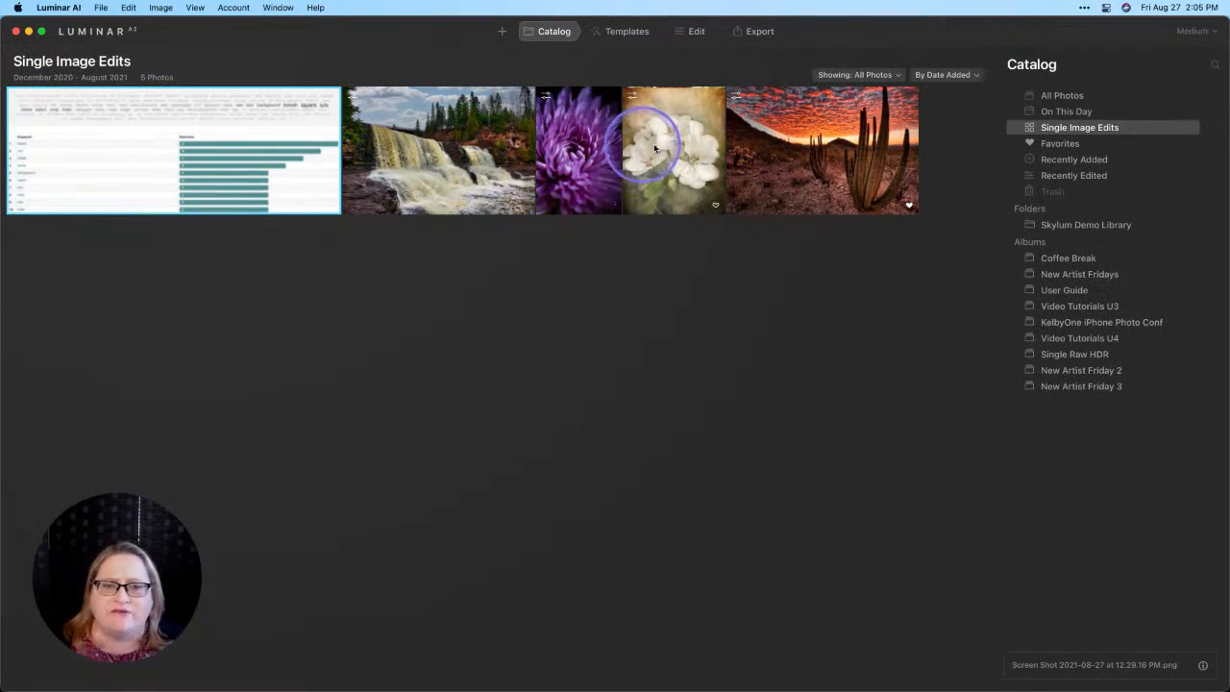
{"action": "double_click", "coordinate": [590, 150]}
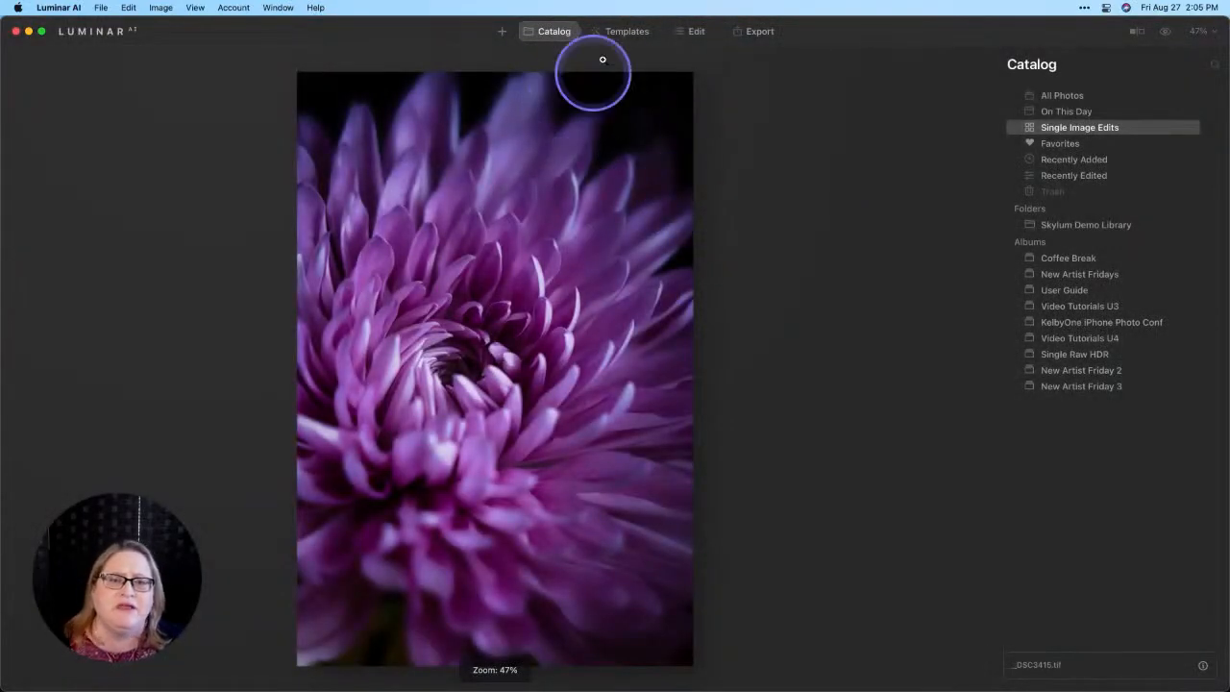
{"action": "left_click", "coordinate": [692, 36]}
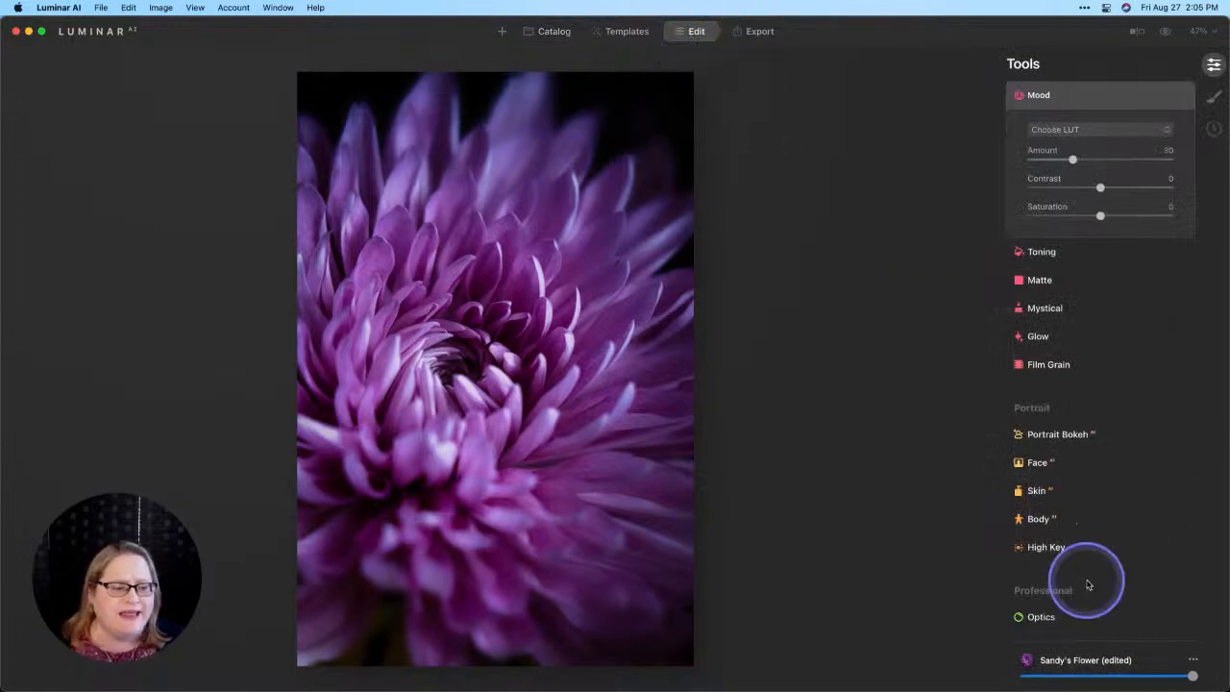
{"action": "scroll", "coordinate": [1087, 582], "scroll_direction": "down", "scroll_amount": 3}
{"action": "left_click", "coordinate": [1038, 610]}
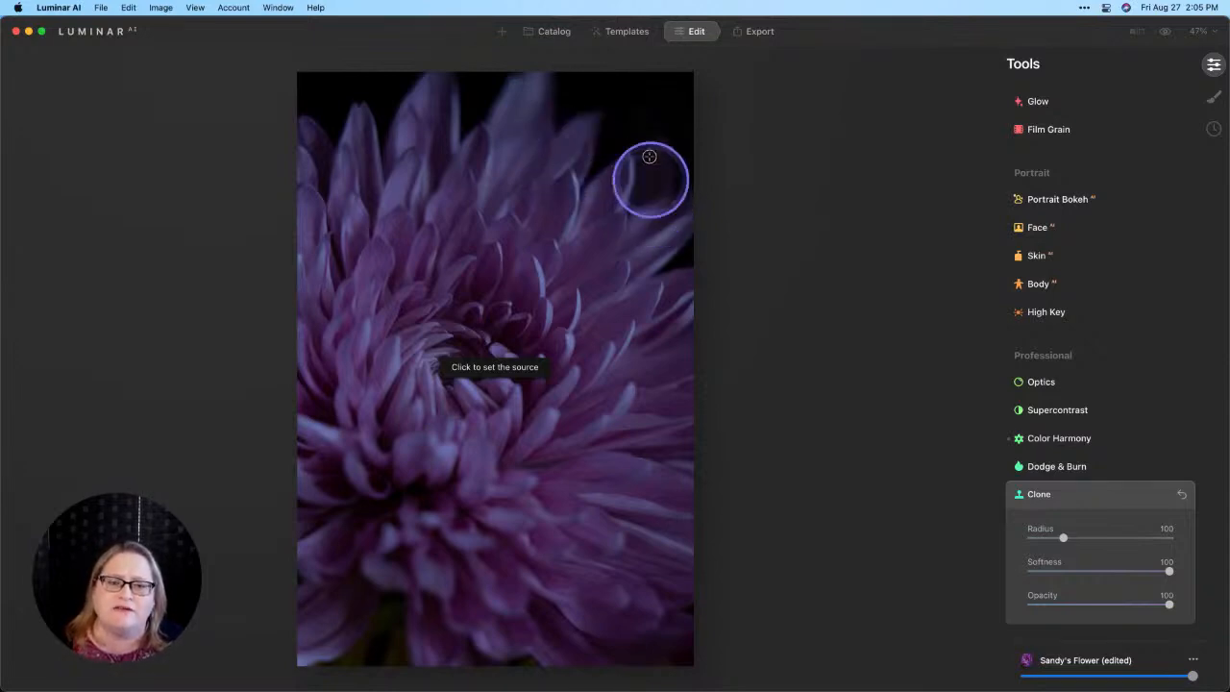
Step: Clone the dark background from the flower photo's upper-right corner over the blurred petals just below it
{"action": "left_click", "coordinate": [663, 96], "text": "alt"}
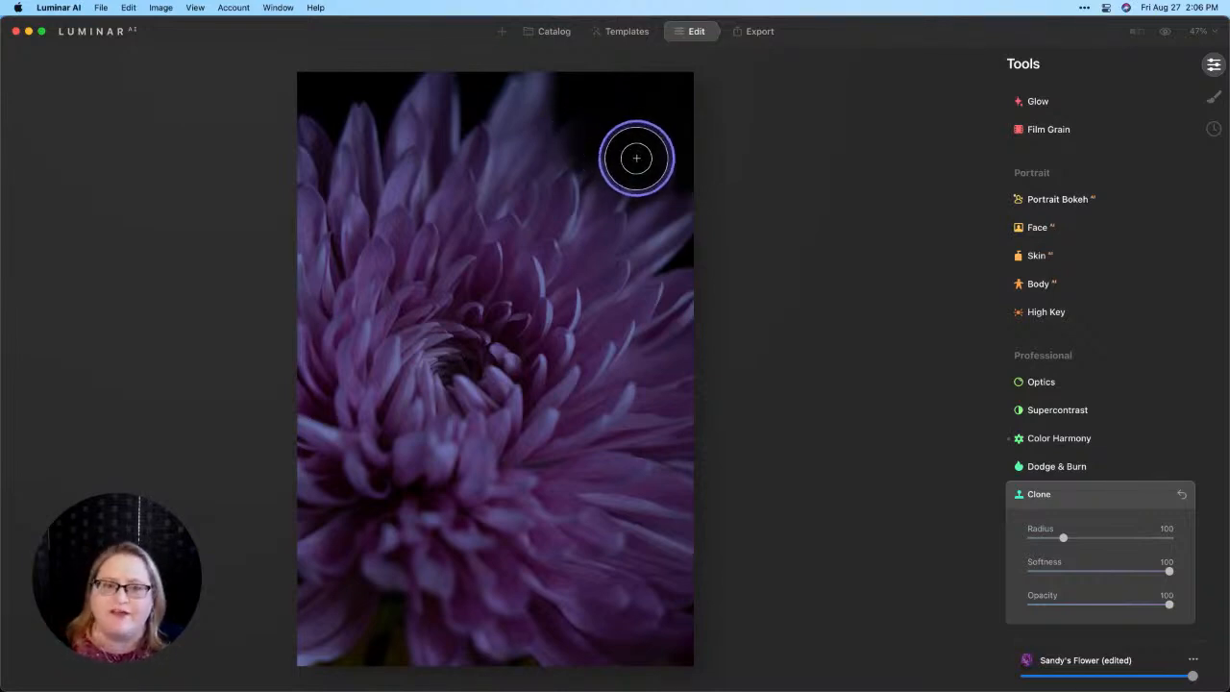
{"action": "key", "text": "alt"}
{"action": "left_click", "coordinate": [641, 106], "text": "alt"}
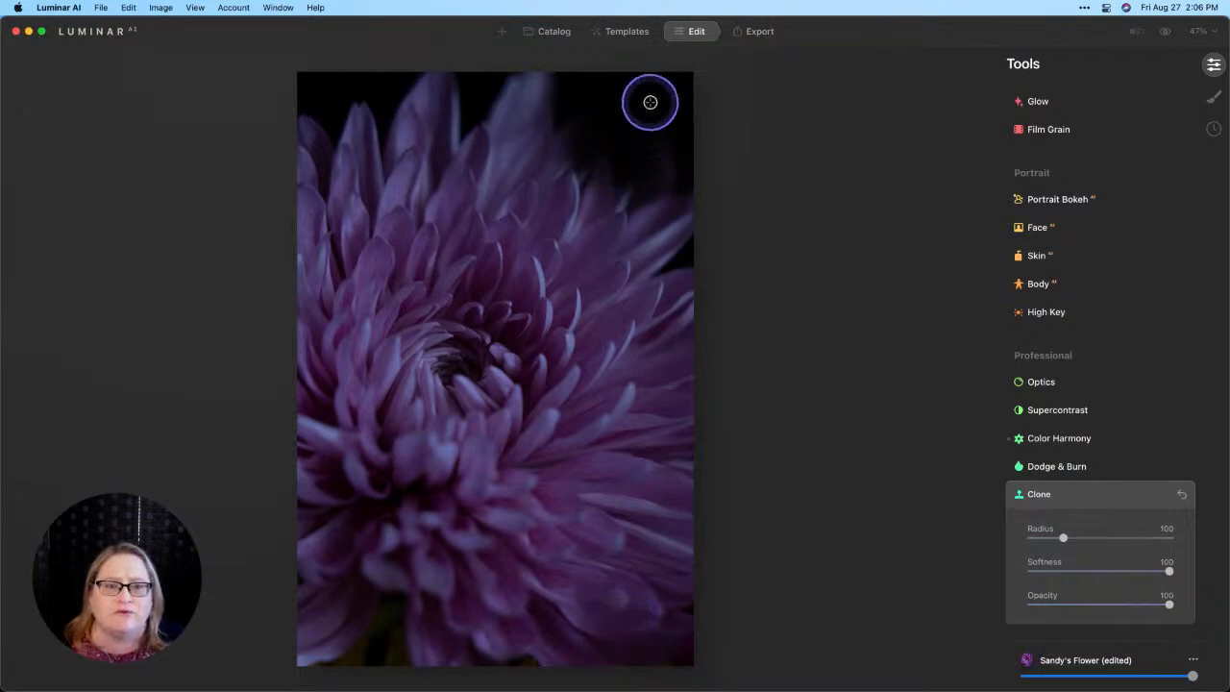
{"action": "mouse_move", "coordinate": [659, 169]}
{"action": "left_mouse_down"}
{"action": "mouse_move", "coordinate": [670, 203]}
{"action": "mouse_move", "coordinate": [697, 225]}
{"action": "mouse_move", "coordinate": [659, 164]}
{"action": "mouse_move", "coordinate": [653, 178]}
{"action": "left_mouse_up"}
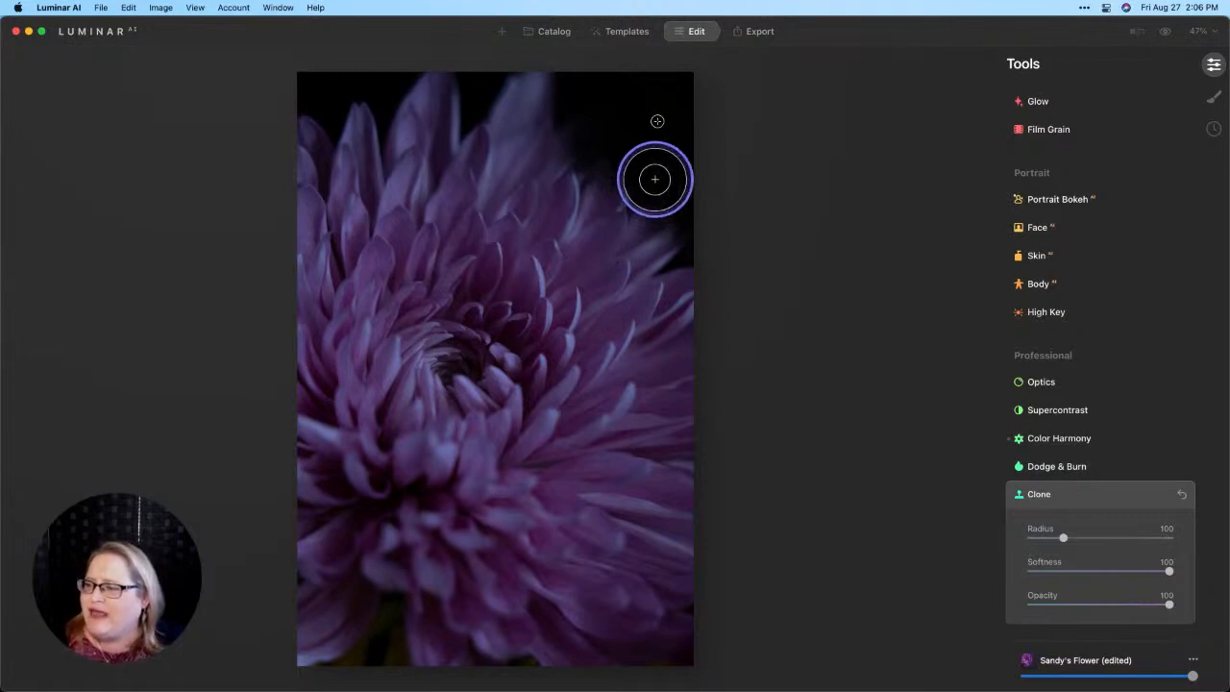
{"action": "left_click_drag", "start_coordinate": [654, 179], "coordinate": [654, 178]}
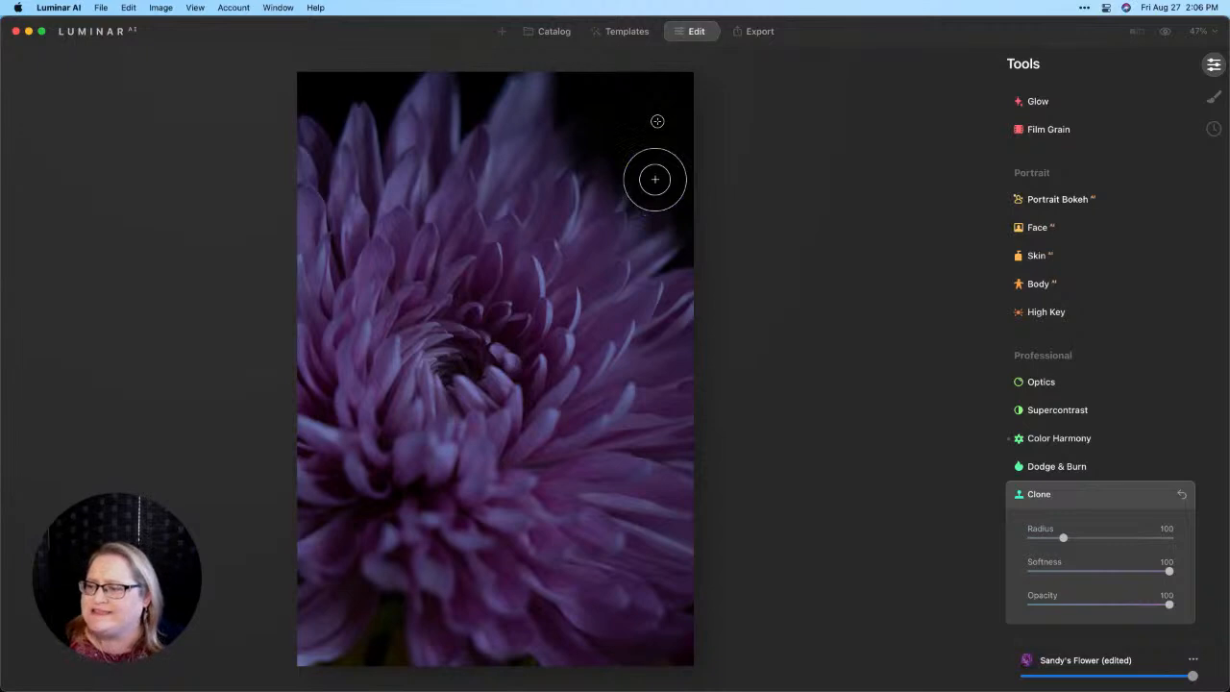
{"action": "mouse_move", "coordinate": [654, 178]}
{"action": "left_mouse_down"}
{"action": "mouse_move", "coordinate": [658, 209]}
{"action": "mouse_move", "coordinate": [670, 179]}
{"action": "left_mouse_up"}
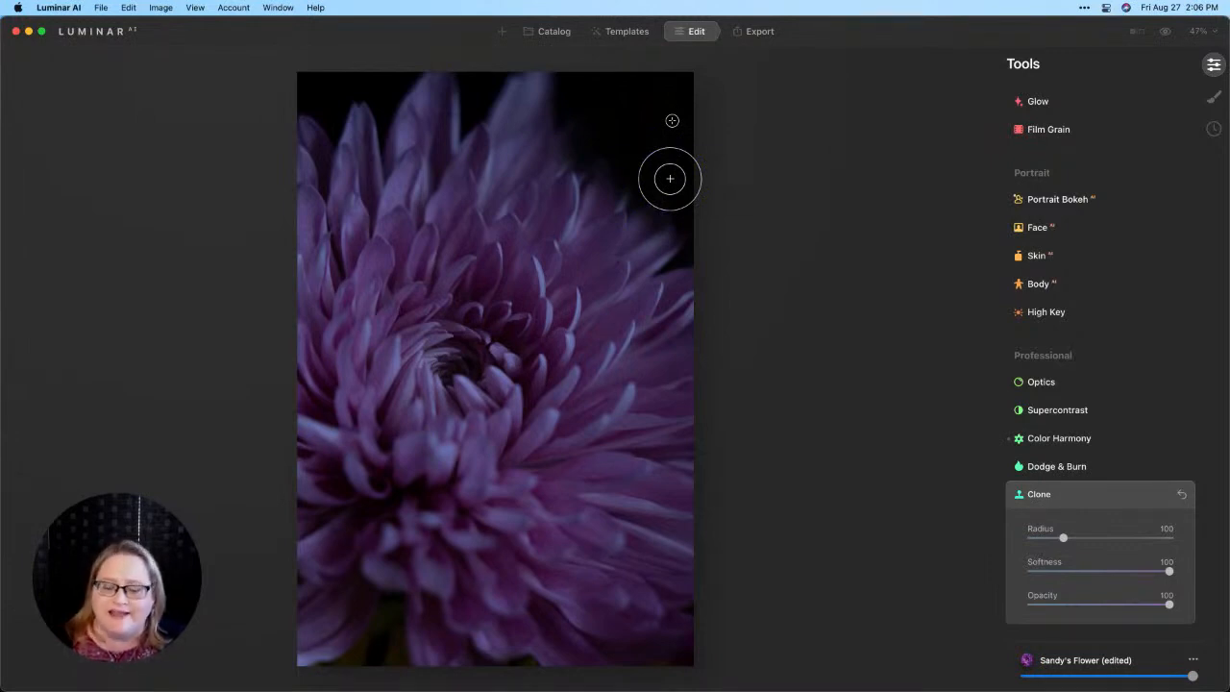
{"action": "key", "text": "super"}
{"action": "left_click_drag", "start_coordinate": [670, 179], "coordinate": [697, 206]}
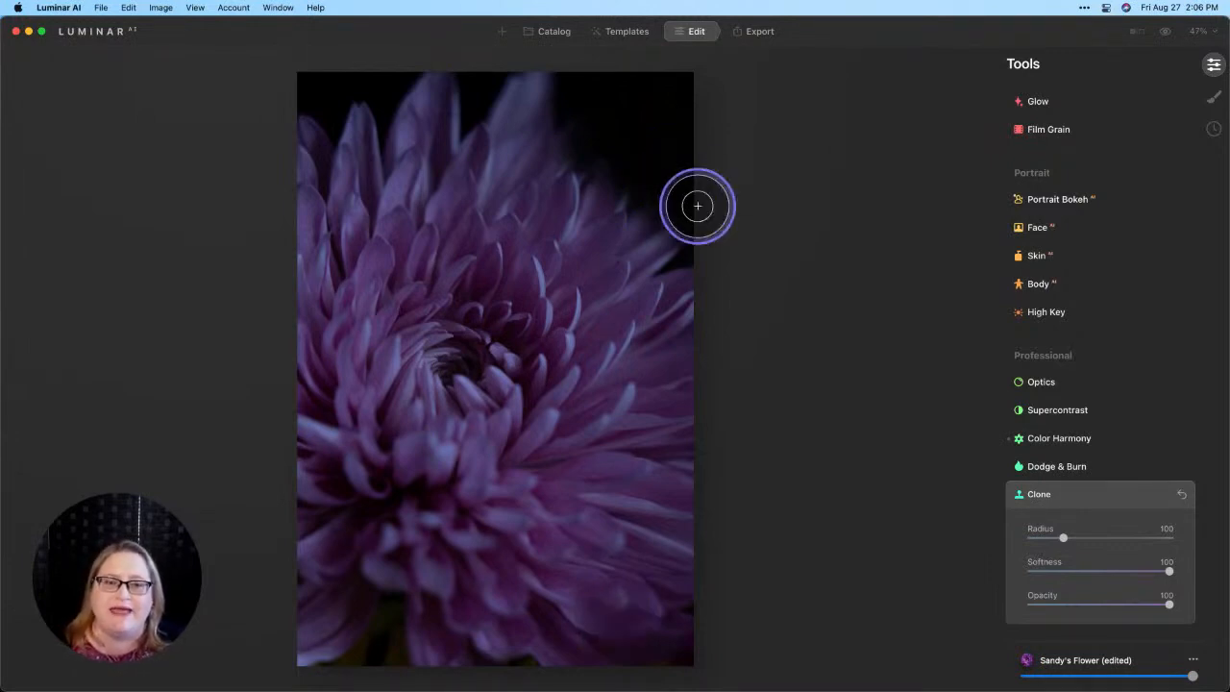
Step: Browse the LUT folder under Sky-Texture-LUT through the Mood tool's custom LUT loading, and cancel without loading a file
{"action": "scroll", "coordinate": [1101, 278], "scroll_direction": "up", "scroll_amount": 5}
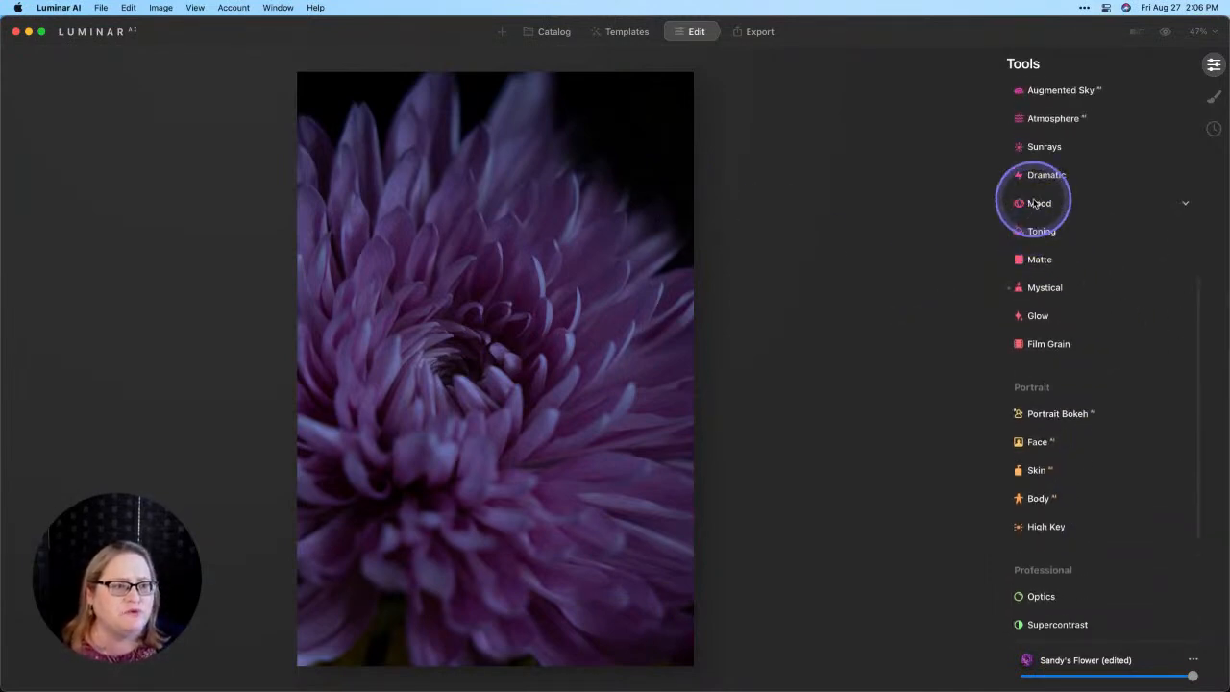
{"action": "left_click", "coordinate": [1038, 204]}
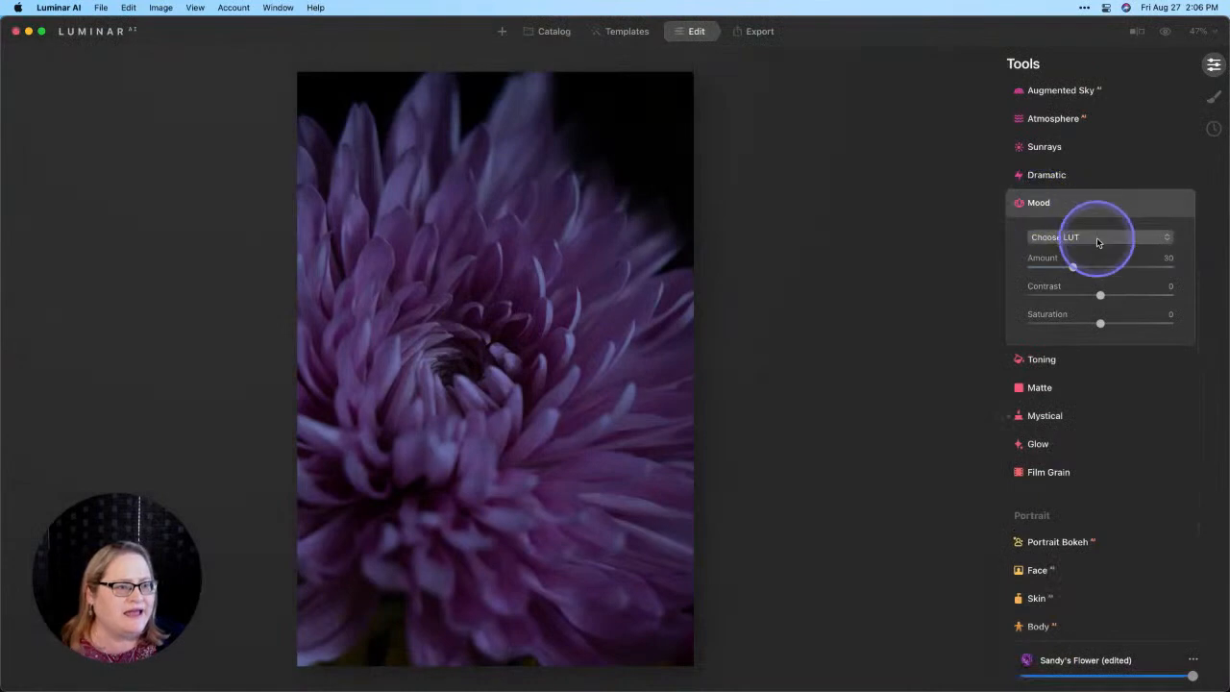
{"action": "left_click", "coordinate": [1096, 239]}
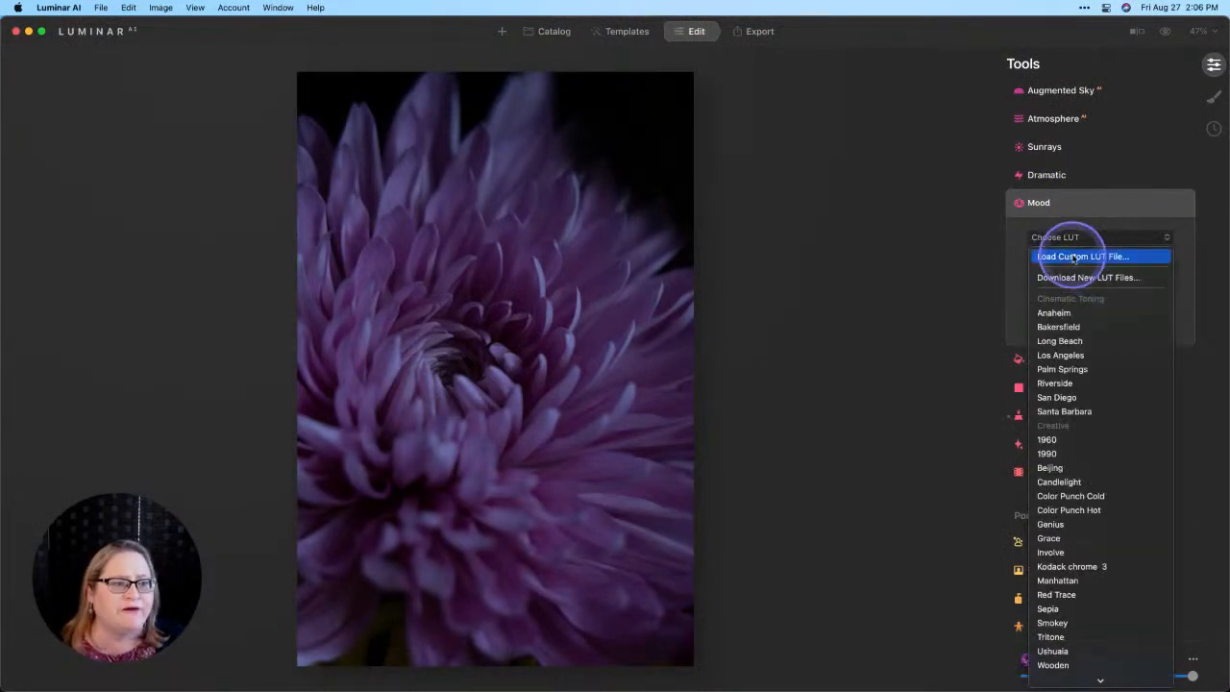
{"action": "left_click", "coordinate": [1073, 257]}
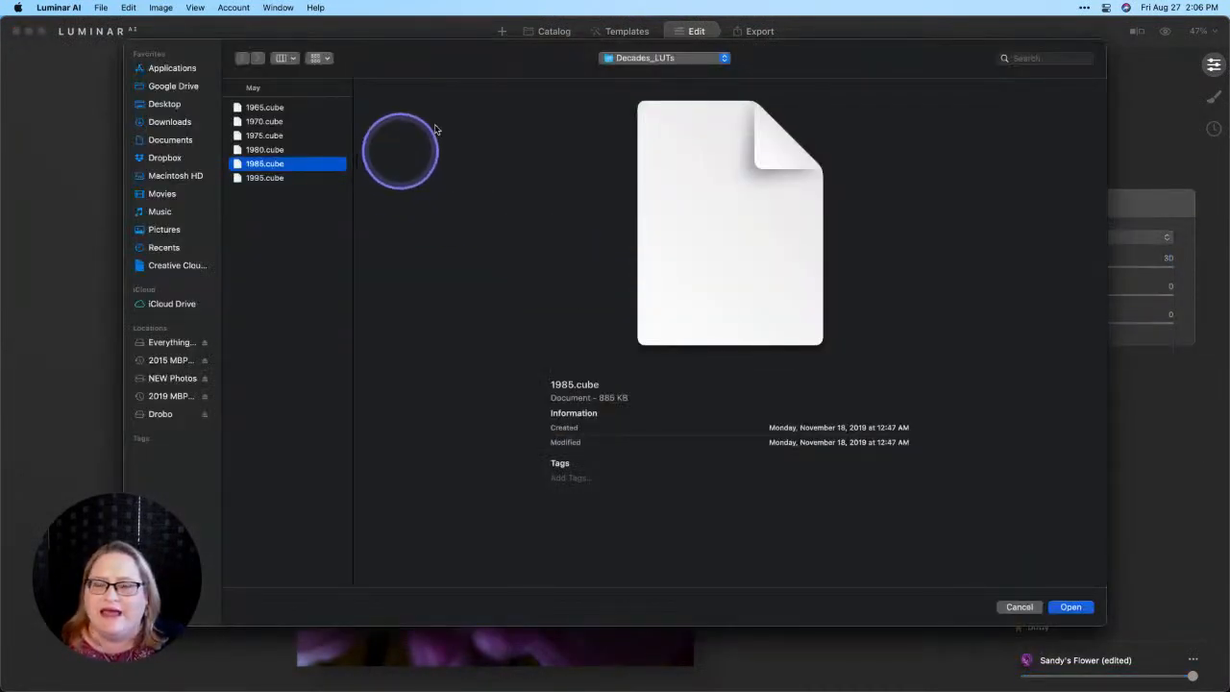
{"action": "left_click", "coordinate": [667, 60]}
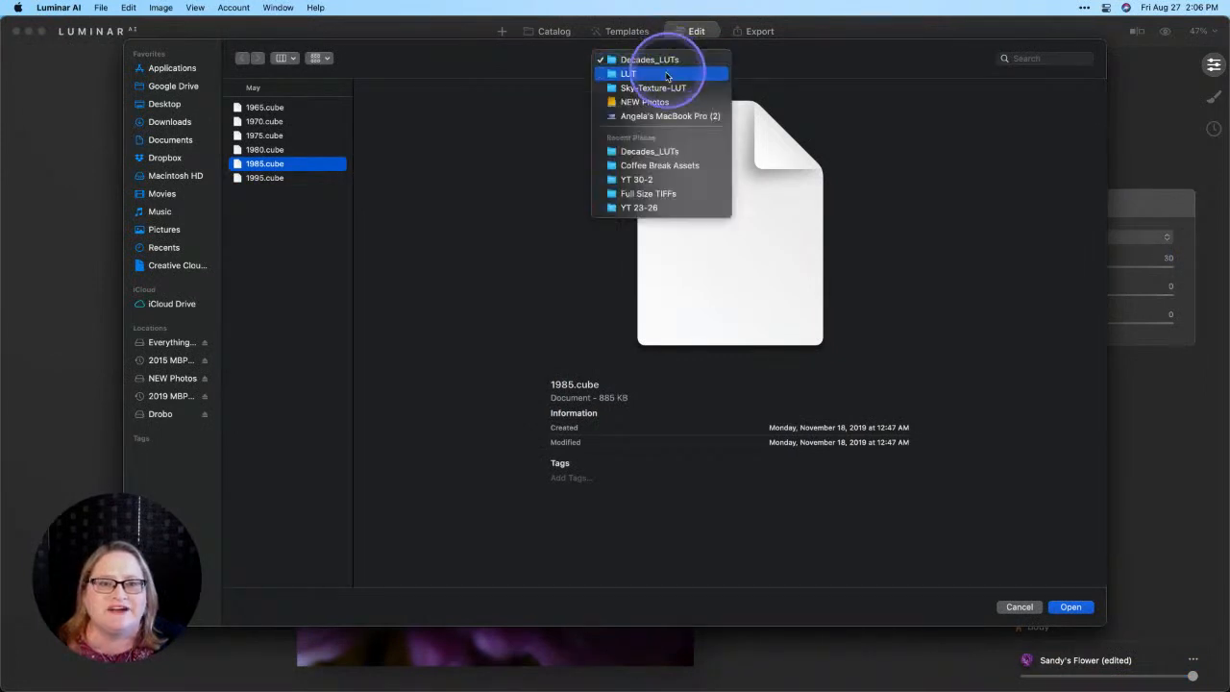
{"action": "left_click", "coordinate": [660, 88]}
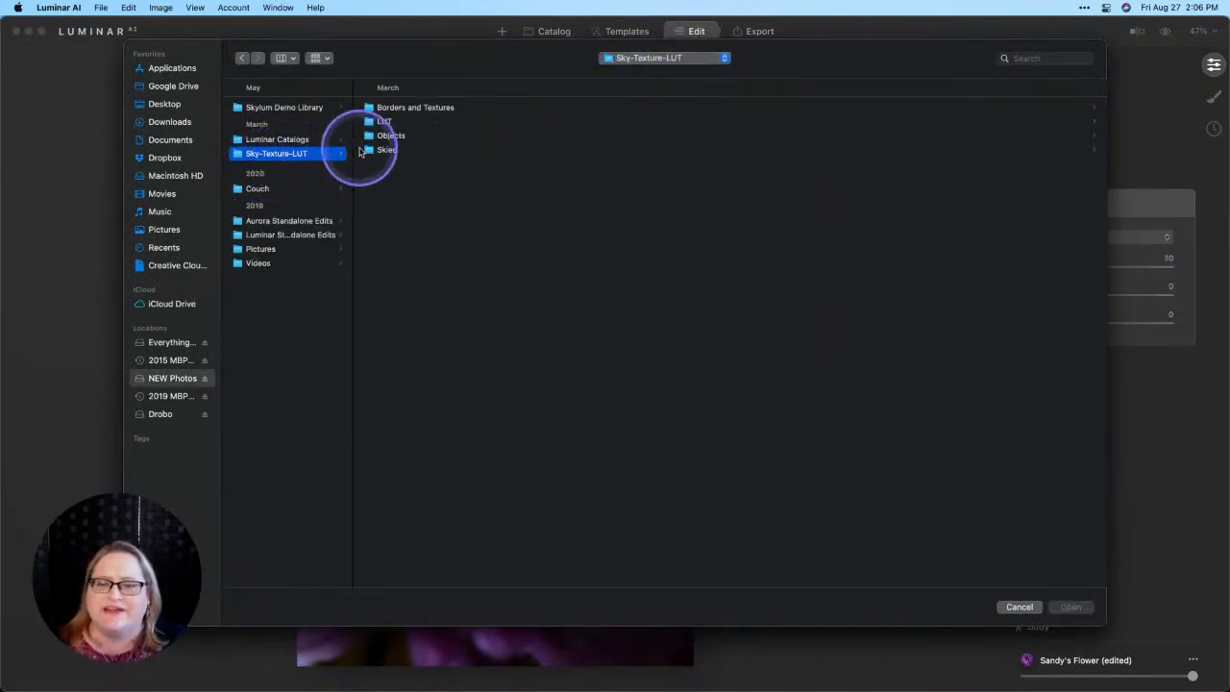
{"action": "double_click", "coordinate": [386, 121]}
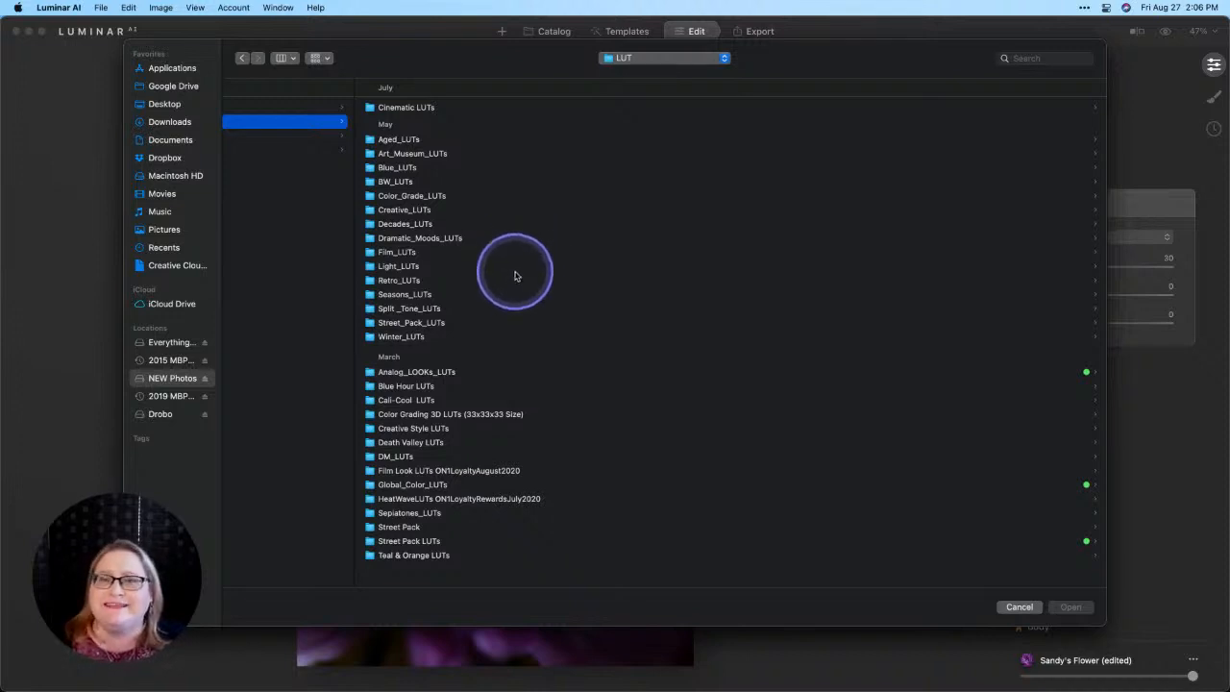
{"action": "left_click", "coordinate": [1021, 607]}
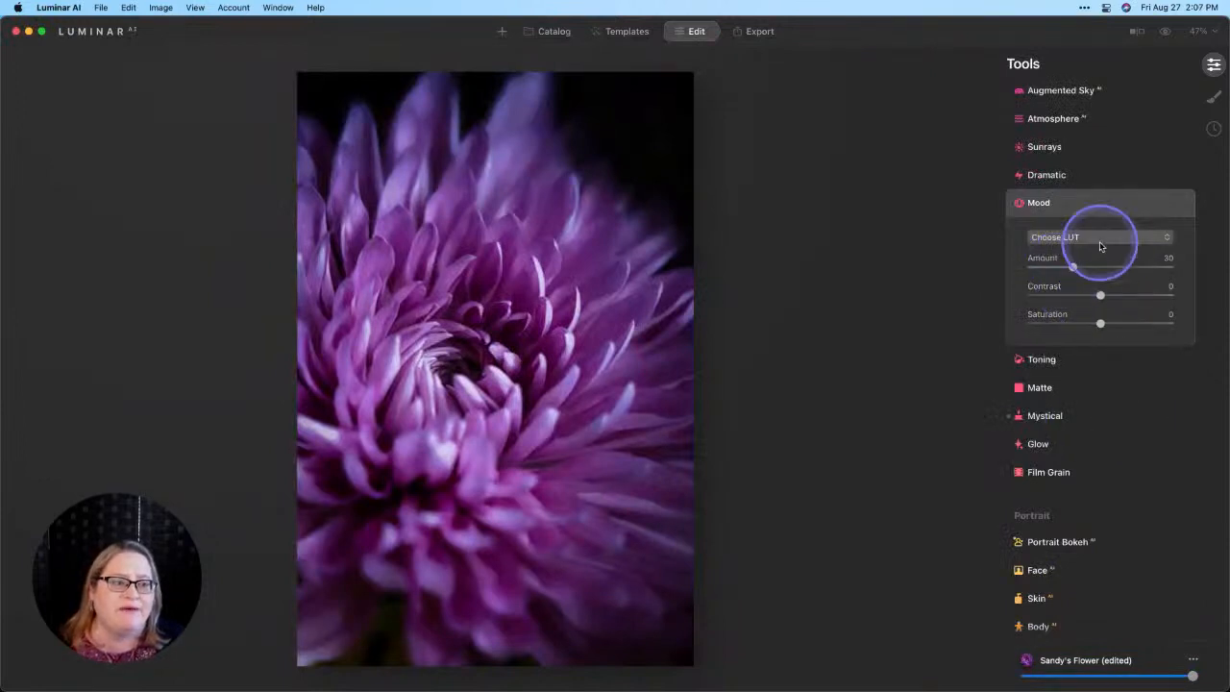
Step: Look through the Mood tool's built-in LUTs, from Cinematic Toning to Portrait Toning, without choosing one
{"action": "left_click", "coordinate": [1101, 240]}
{"action": "scroll", "coordinate": [1125, 327], "scroll_direction": "down", "scroll_amount": 5}
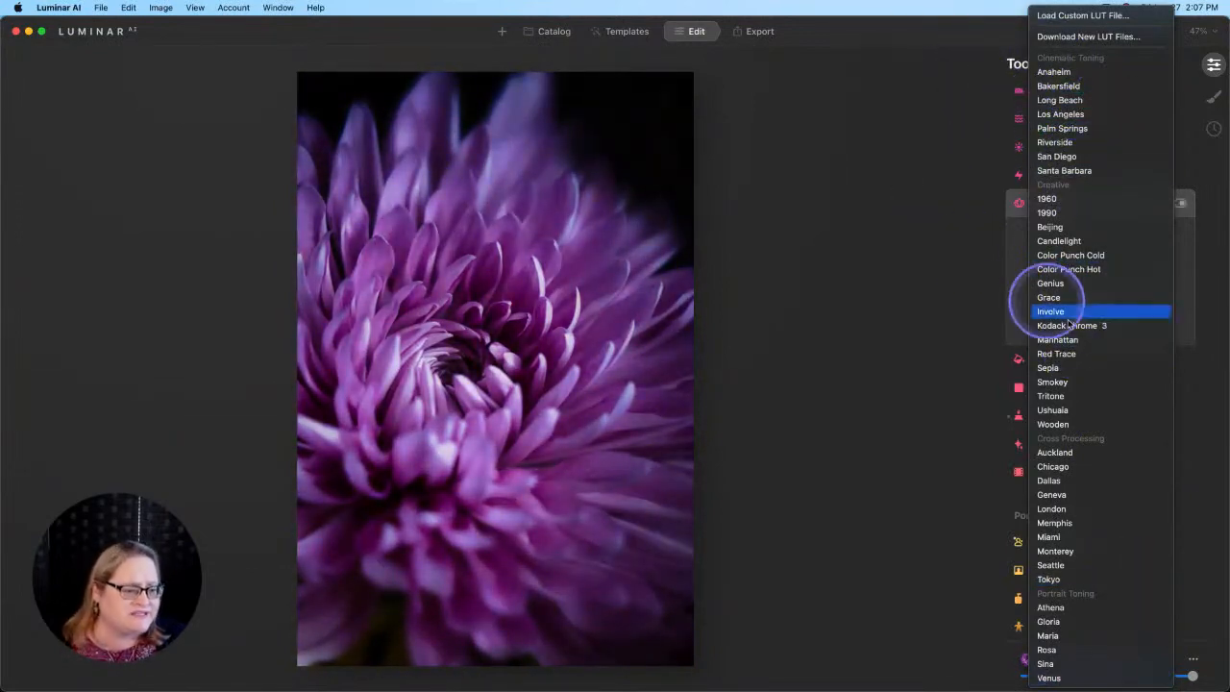
{"action": "left_click", "coordinate": [939, 336]}
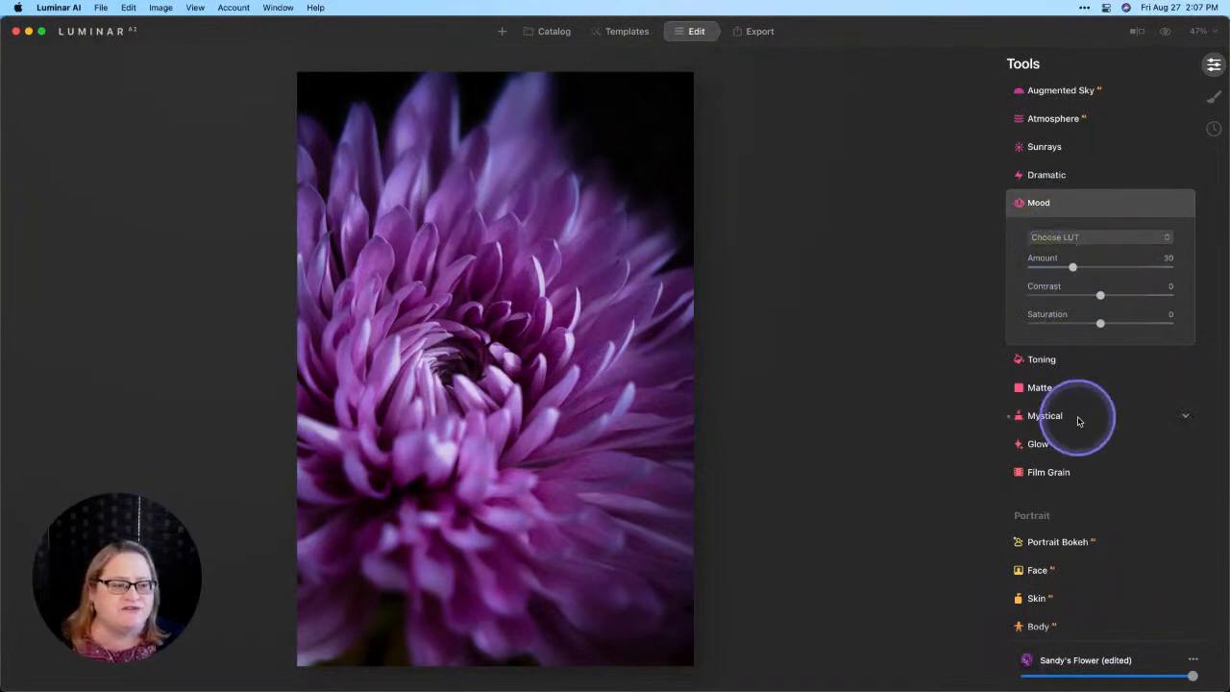
Step: Expand the Sky AI tool among the Creative tools to show where skies are selected
{"action": "scroll", "coordinate": [1078, 419], "scroll_direction": "down", "scroll_amount": 2}
{"action": "scroll", "coordinate": [1078, 419], "scroll_direction": "up", "scroll_amount": 5}
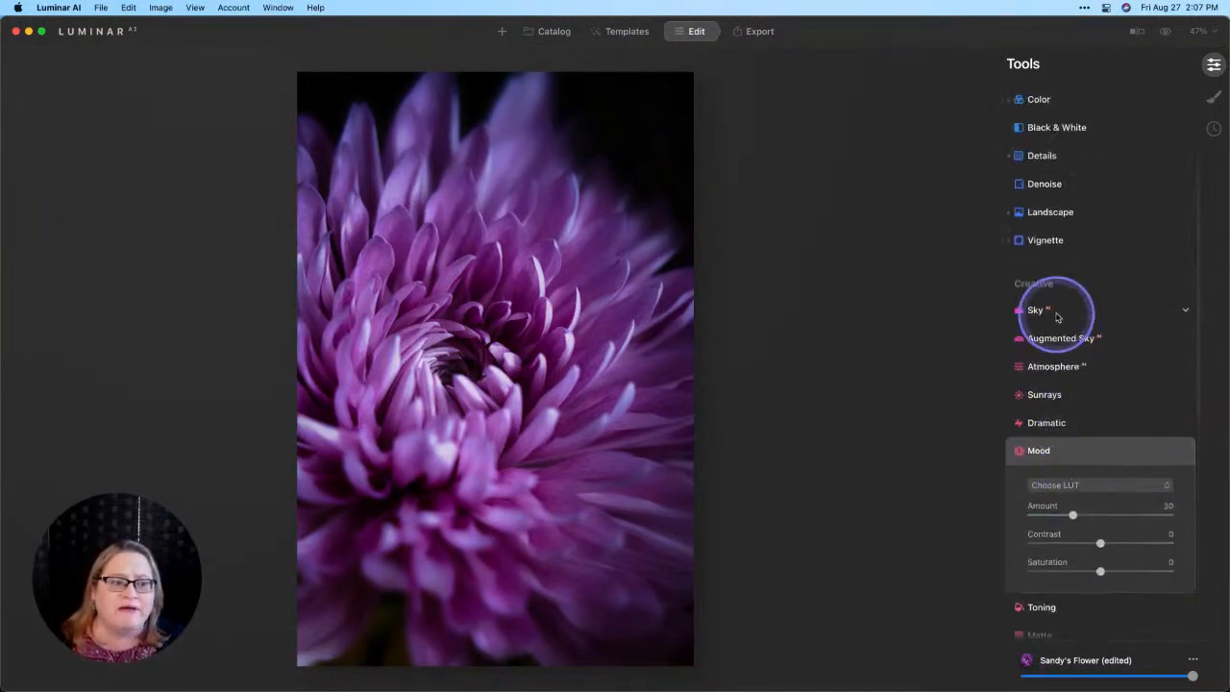
{"action": "left_click", "coordinate": [1056, 311]}
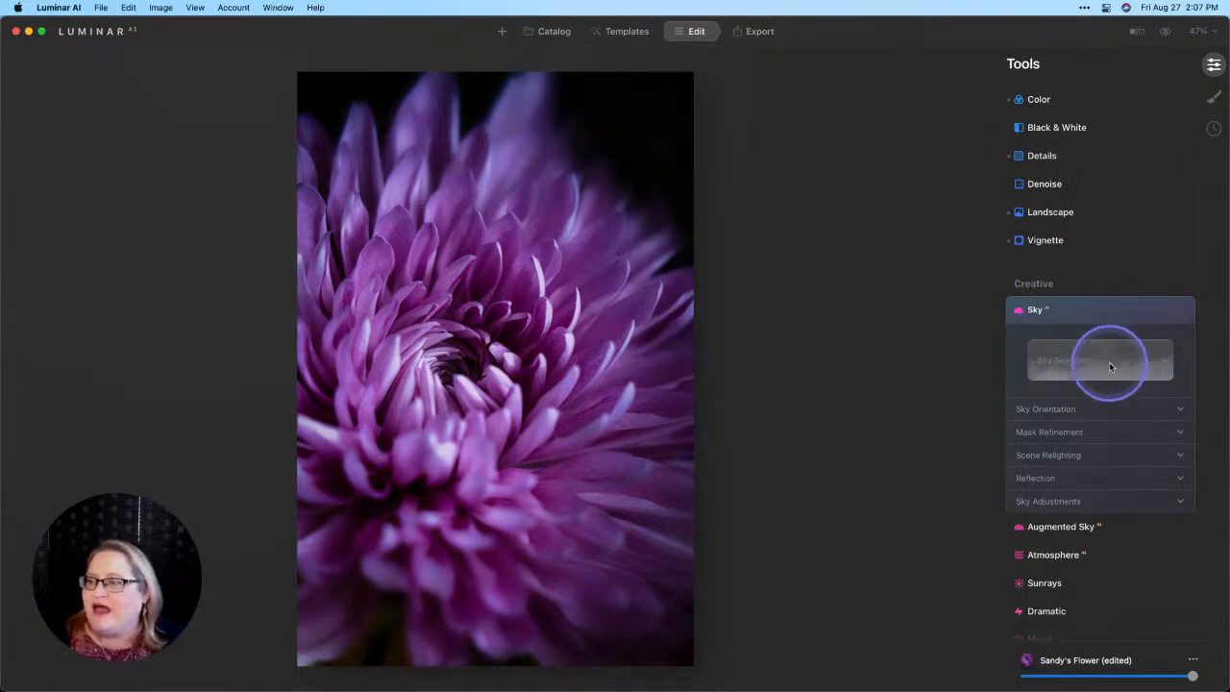
Step: Show the Purchased template collections and the command for adding a Luminar AI Template Collection
{"action": "left_click", "coordinate": [628, 36]}
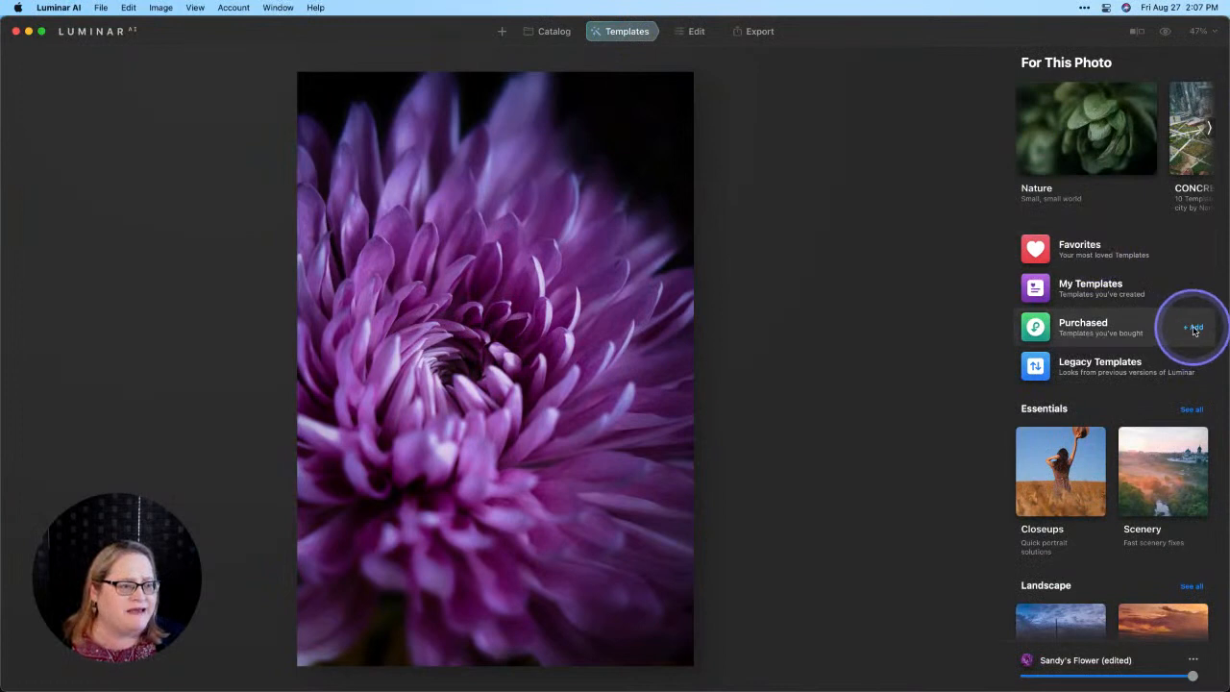
{"action": "left_click", "coordinate": [1093, 327]}
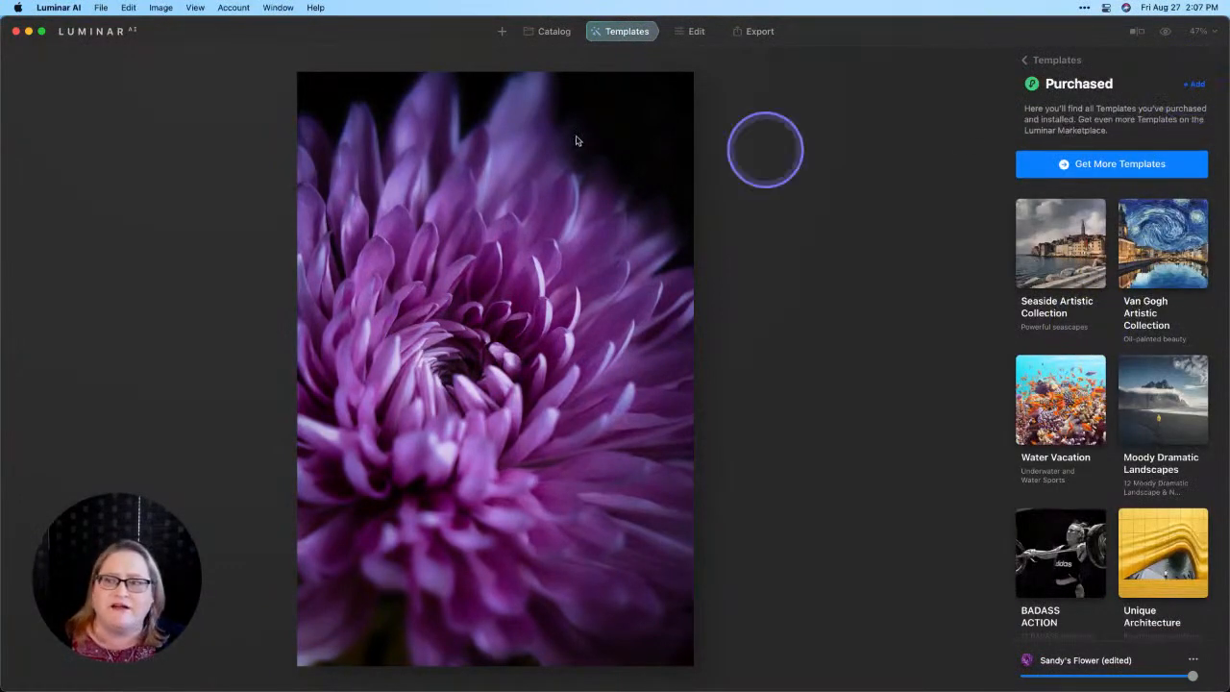
{"action": "left_click", "coordinate": [101, 8]}
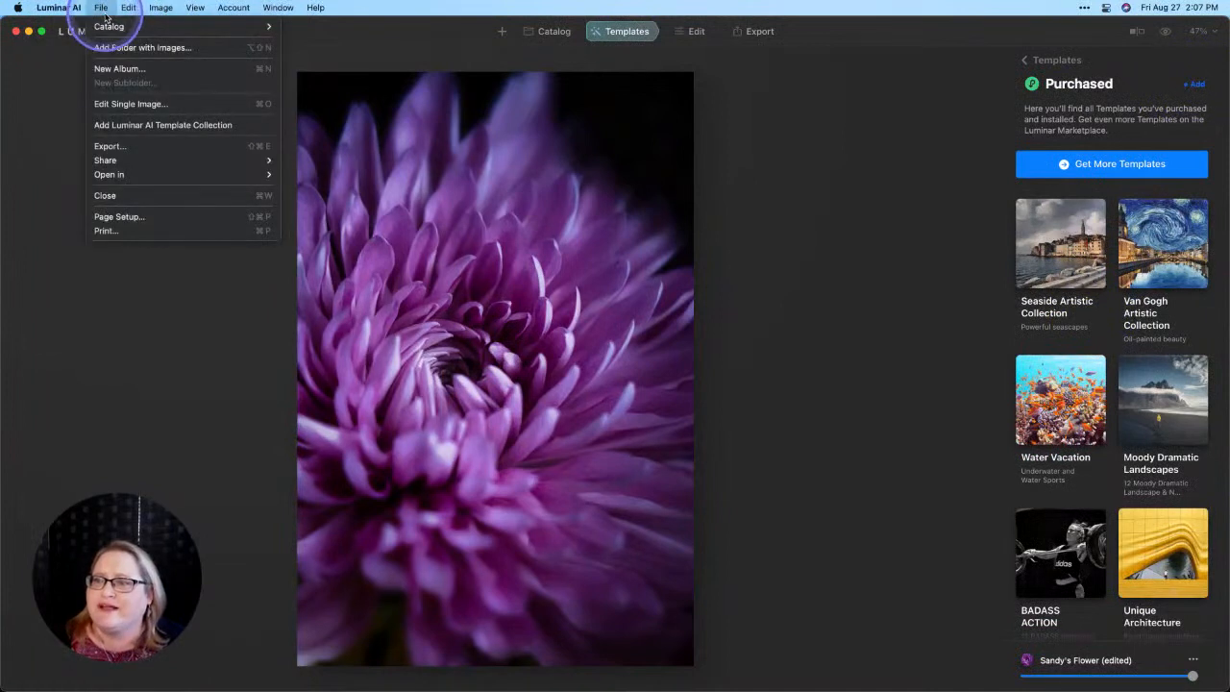
{"action": "left_click", "coordinate": [165, 129]}
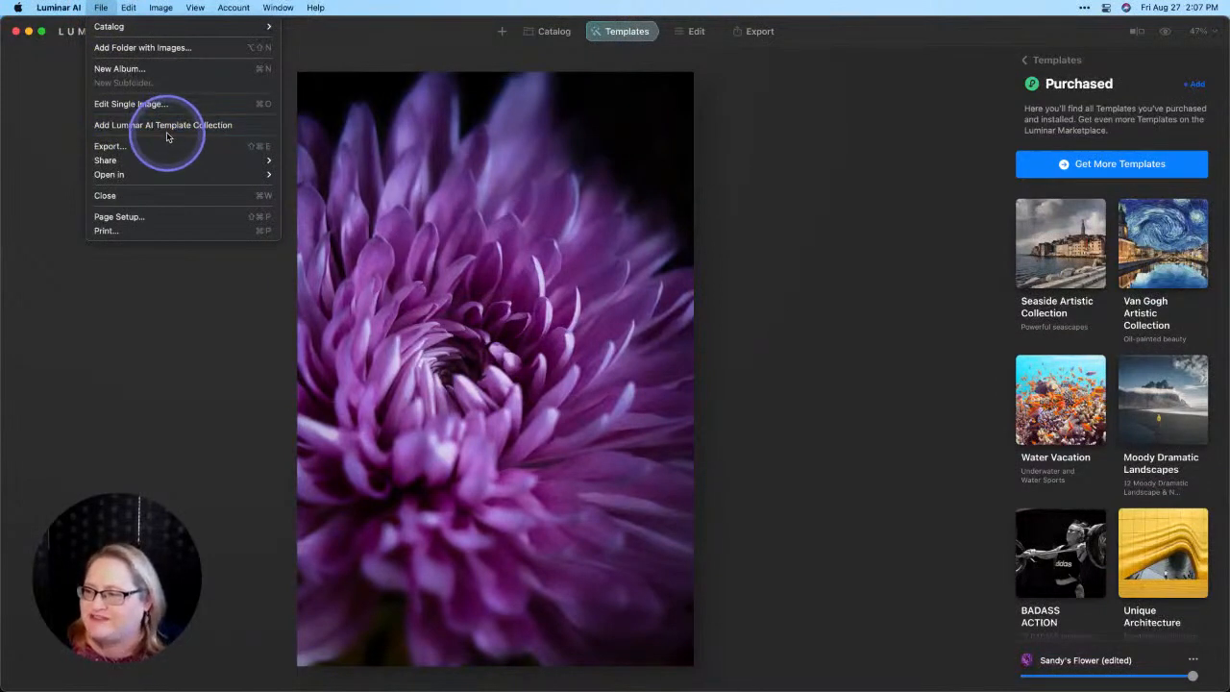
{"action": "left_click", "coordinate": [245, 313]}
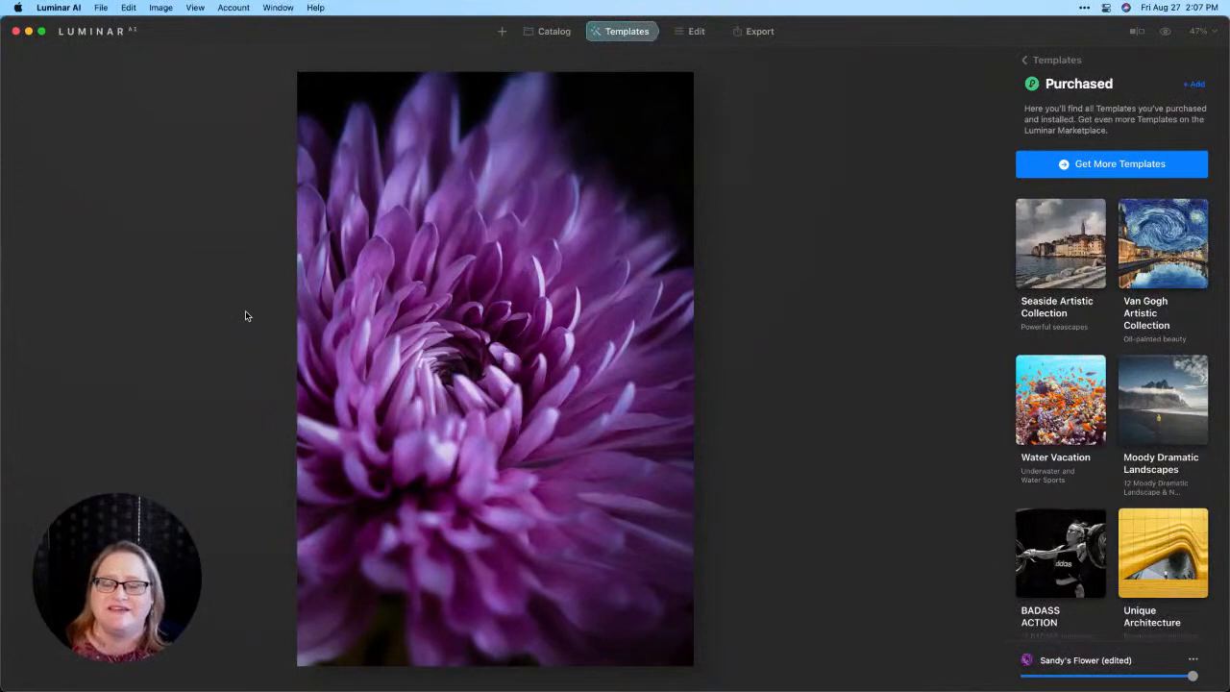
Step: Go back to the Single Image Edits gallery in the Catalog and enlarge the keyword search screenshot
{"action": "left_click", "coordinate": [549, 37]}
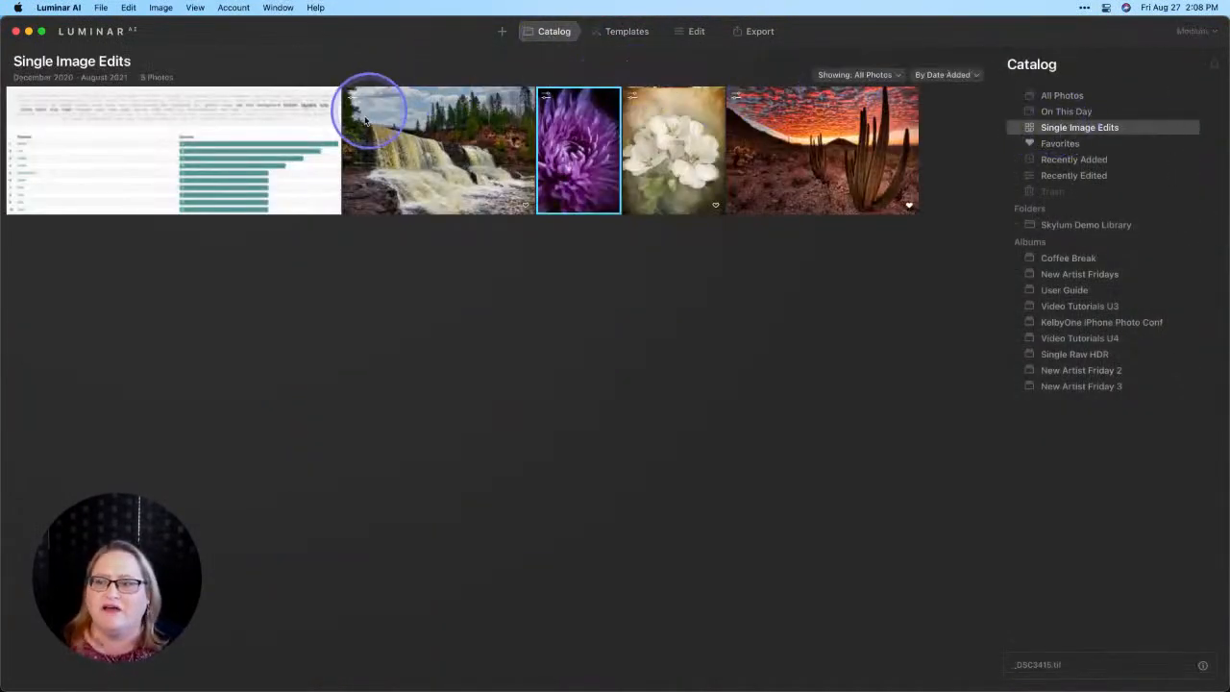
{"action": "double_click", "coordinate": [244, 155]}
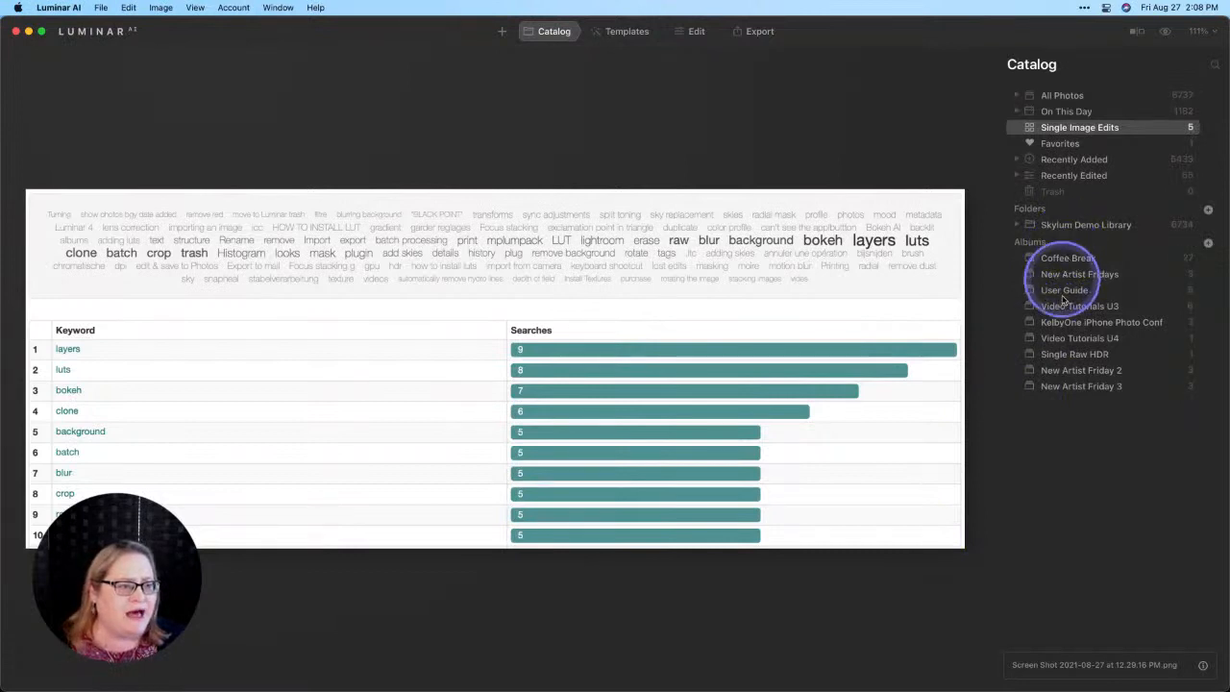
Step: From the pillow fight photo in the New Artist Friday 3 album, go to its source folder and show that folder's gallery
{"action": "left_click", "coordinate": [1060, 387]}
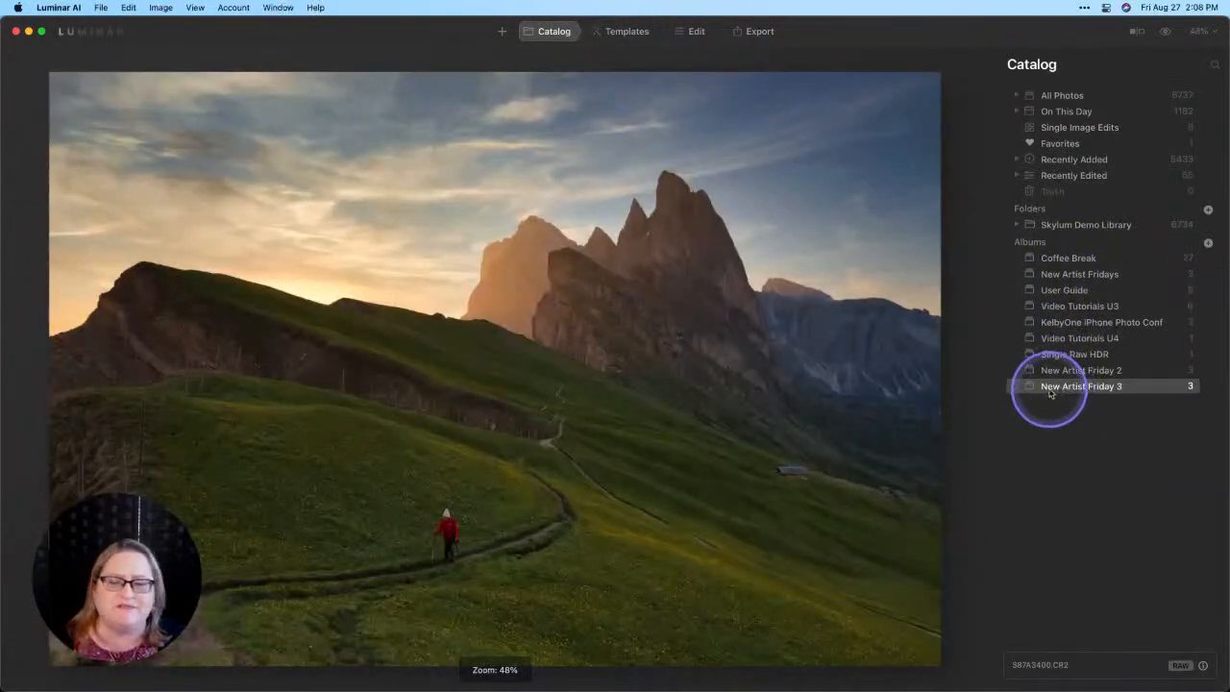
{"action": "key", "text": "Escape"}
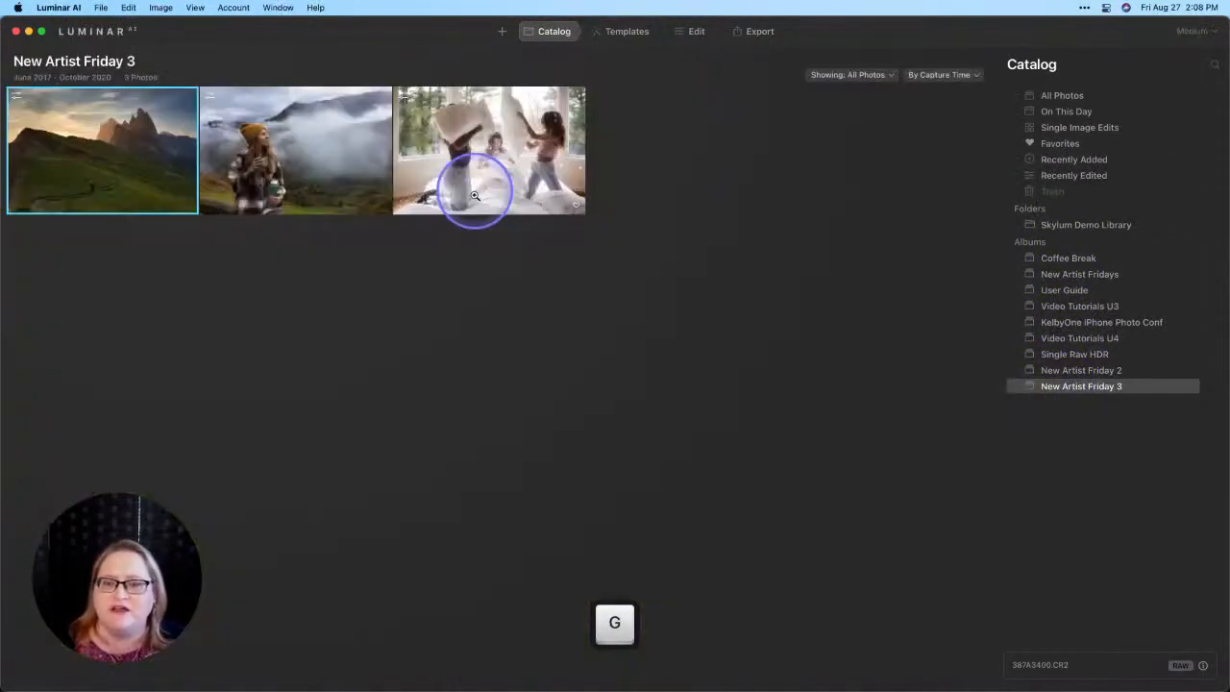
{"action": "double_click", "coordinate": [532, 171]}
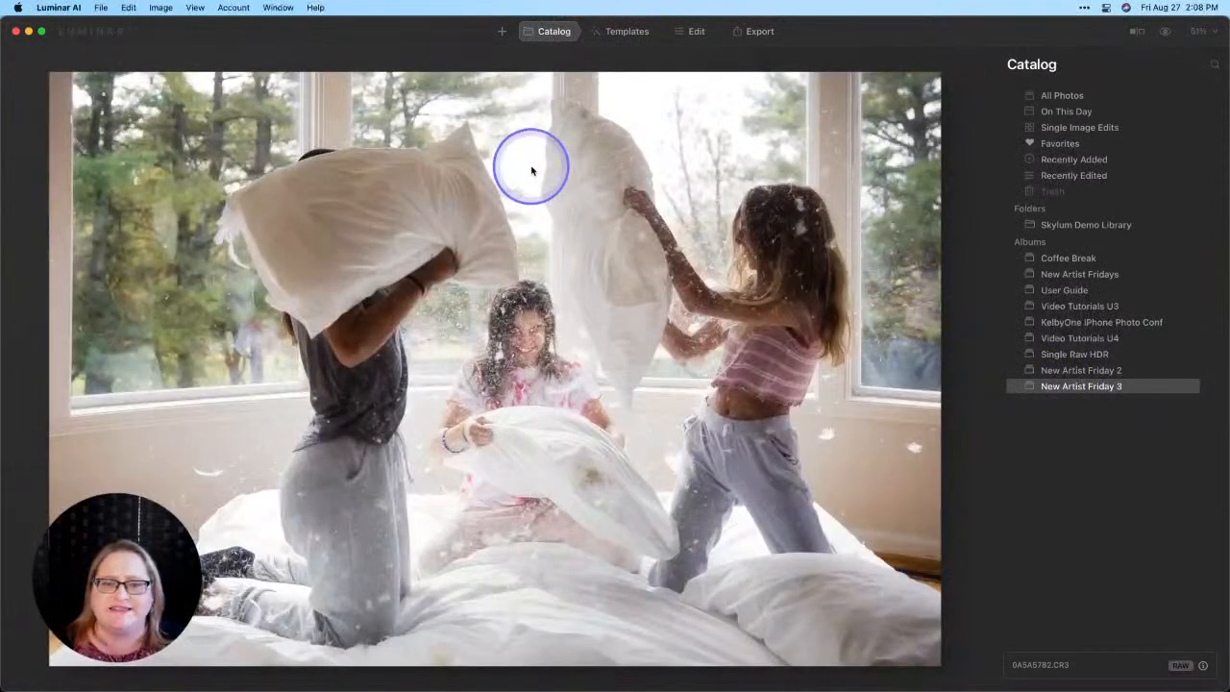
{"action": "right_click", "coordinate": [532, 169]}
{"action": "mouse_move", "coordinate": [615, 285]}
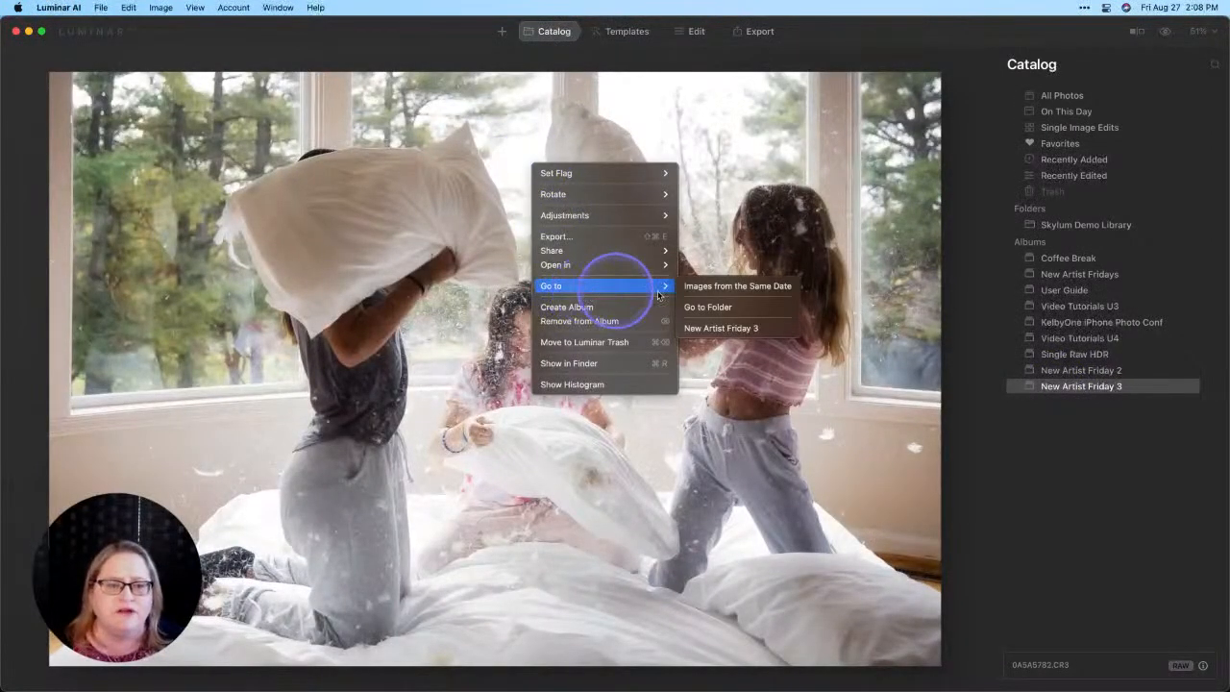
{"action": "left_click", "coordinate": [710, 308]}
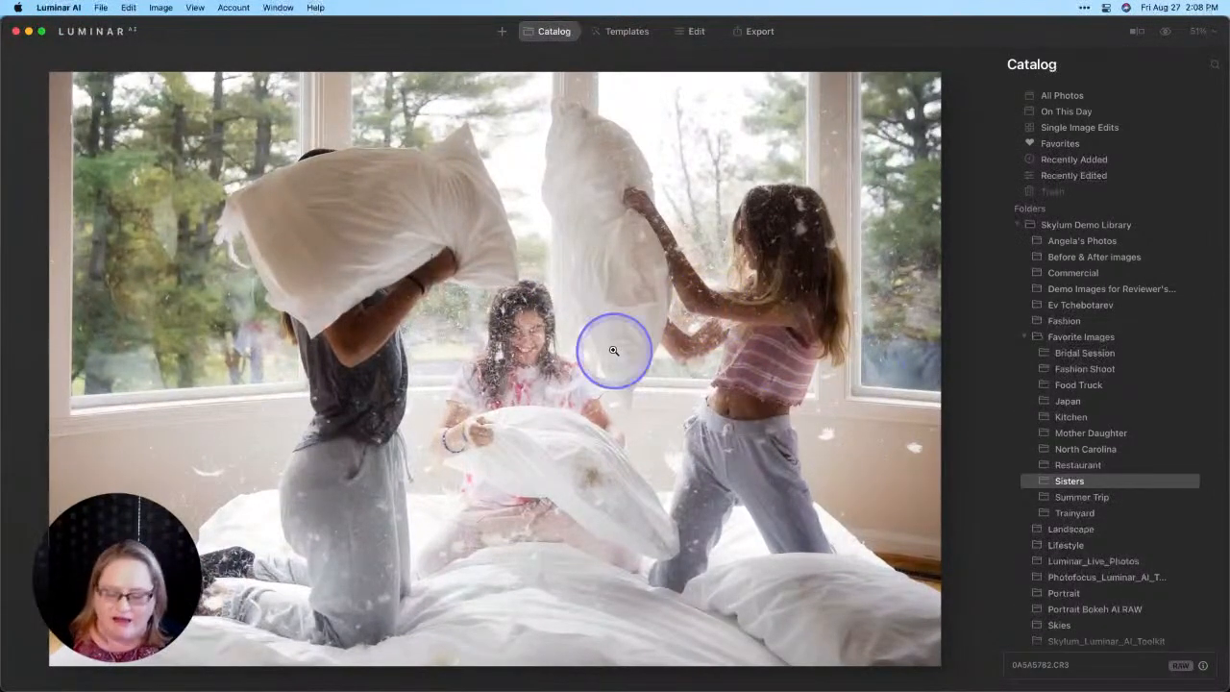
{"action": "double_click", "coordinate": [506, 338]}
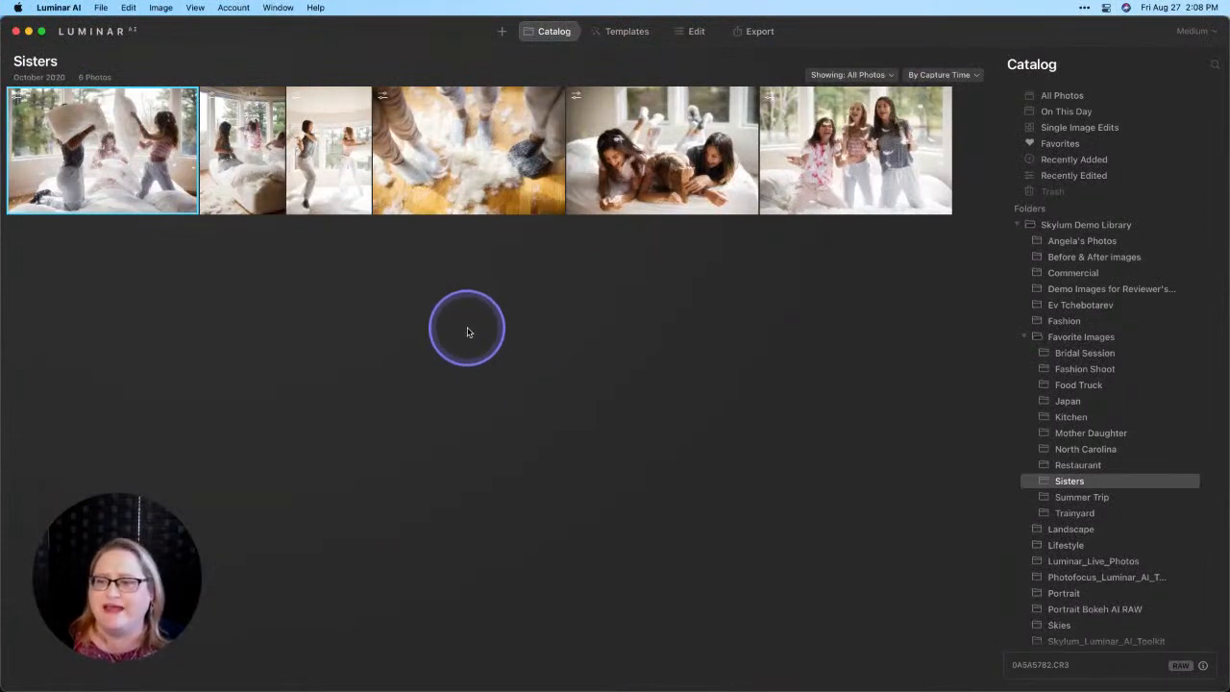
Step: Copy the adjustments of the first pillow fight photo in the Sisters folder and paste them onto the second photo
{"action": "right_click", "coordinate": [166, 171]}
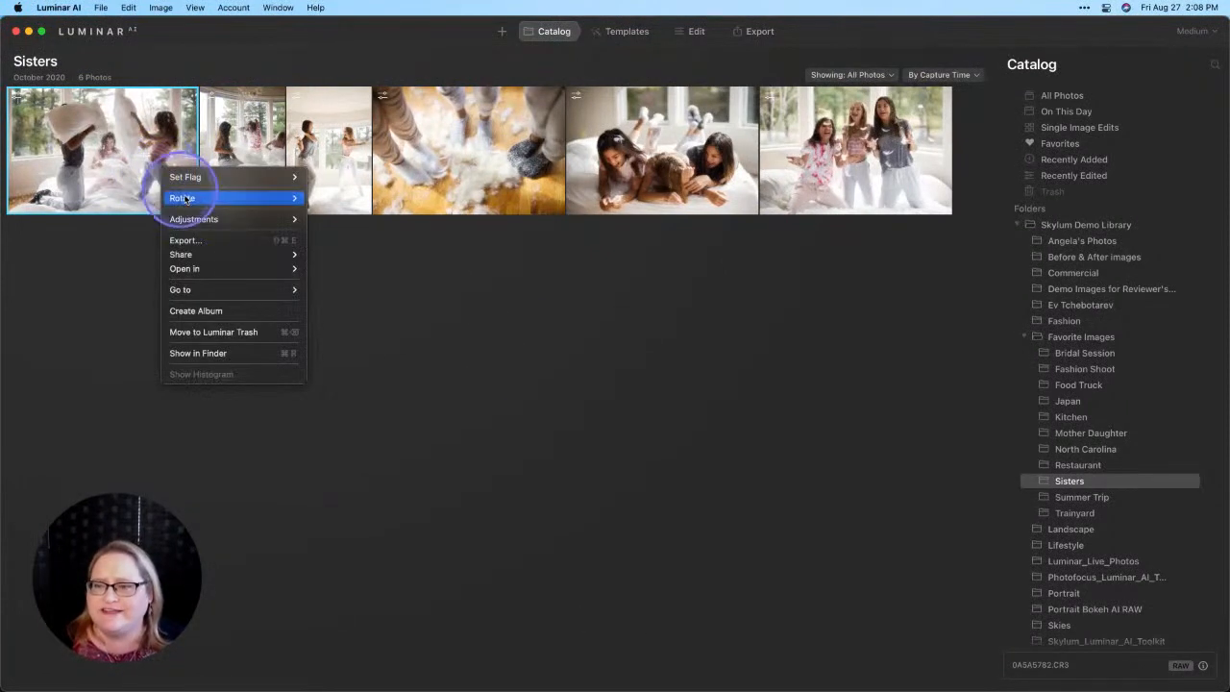
{"action": "mouse_move", "coordinate": [196, 221]}
{"action": "left_click", "coordinate": [348, 241]}
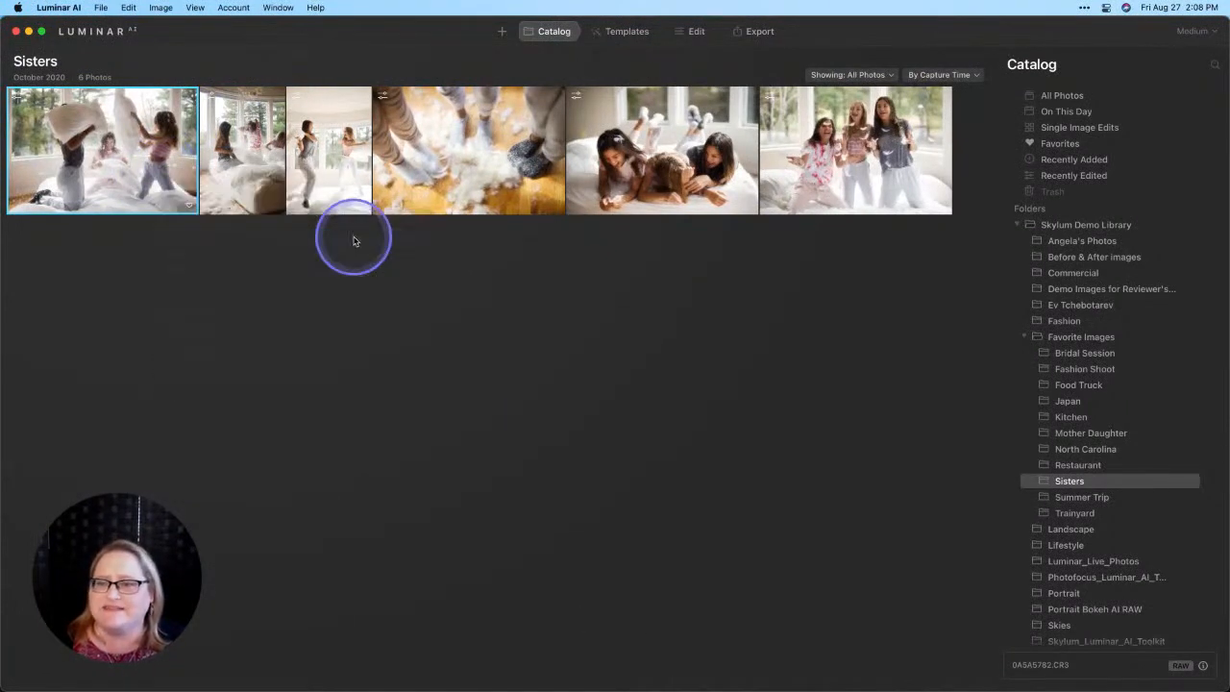
{"action": "left_click", "coordinate": [248, 148]}
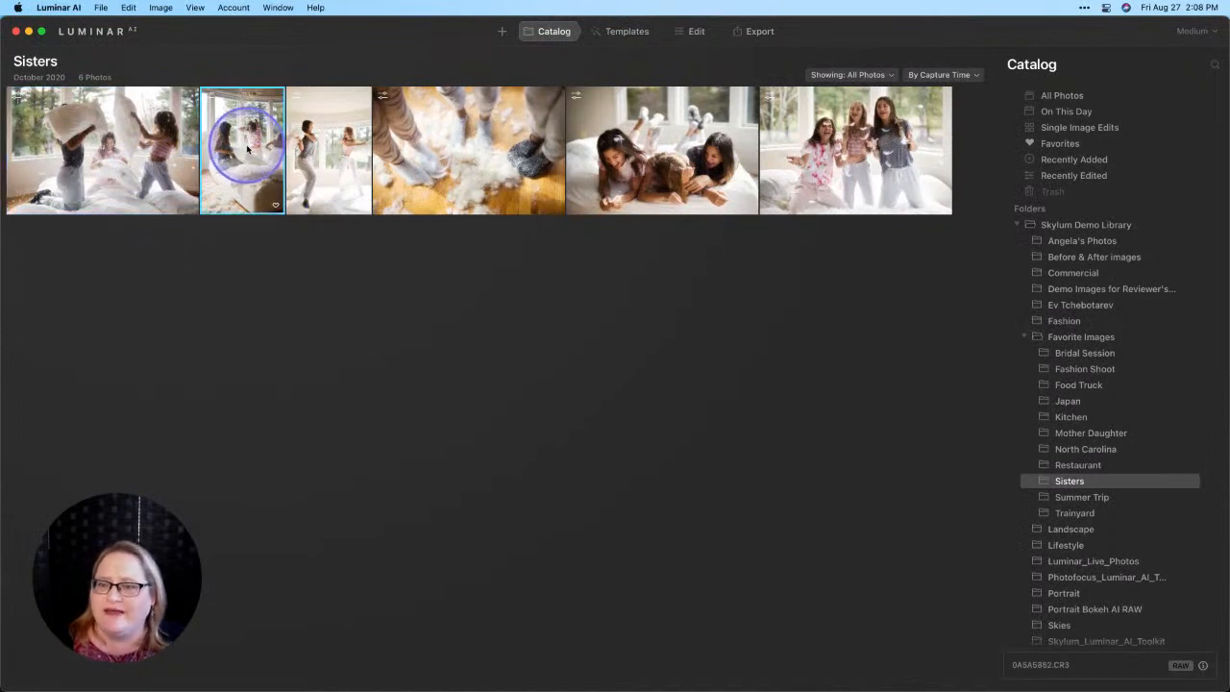
{"action": "right_click", "coordinate": [248, 148]}
{"action": "mouse_move", "coordinate": [289, 195]}
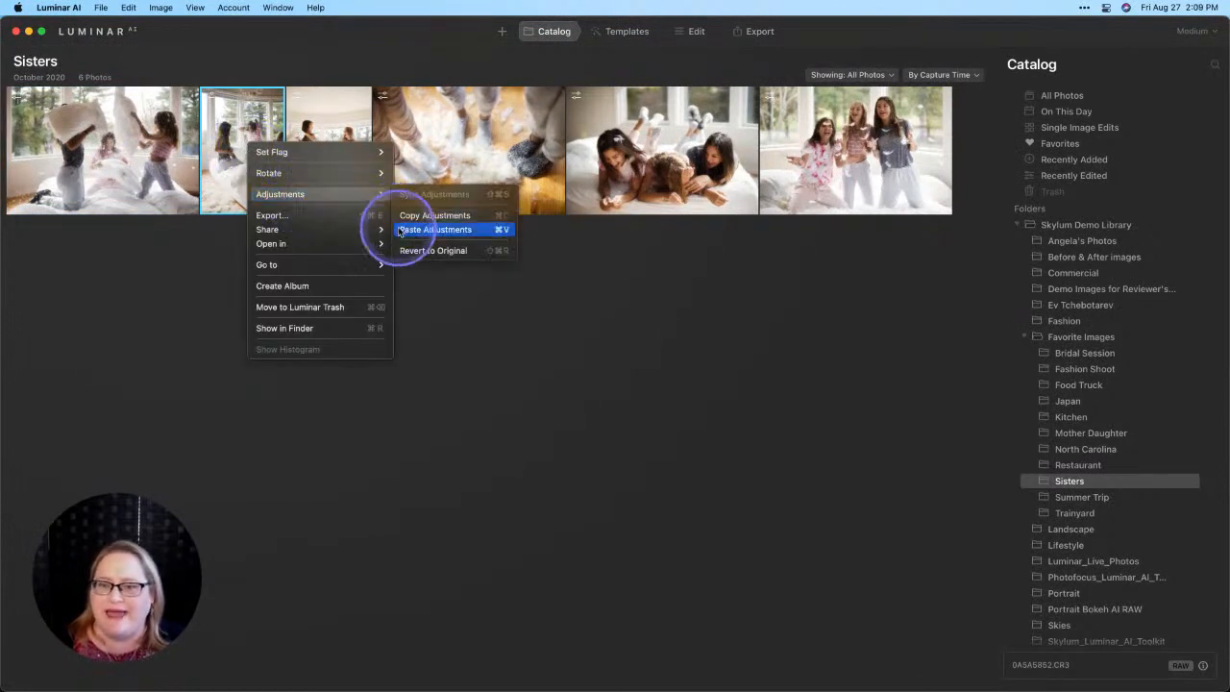
{"action": "left_click", "coordinate": [435, 230]}
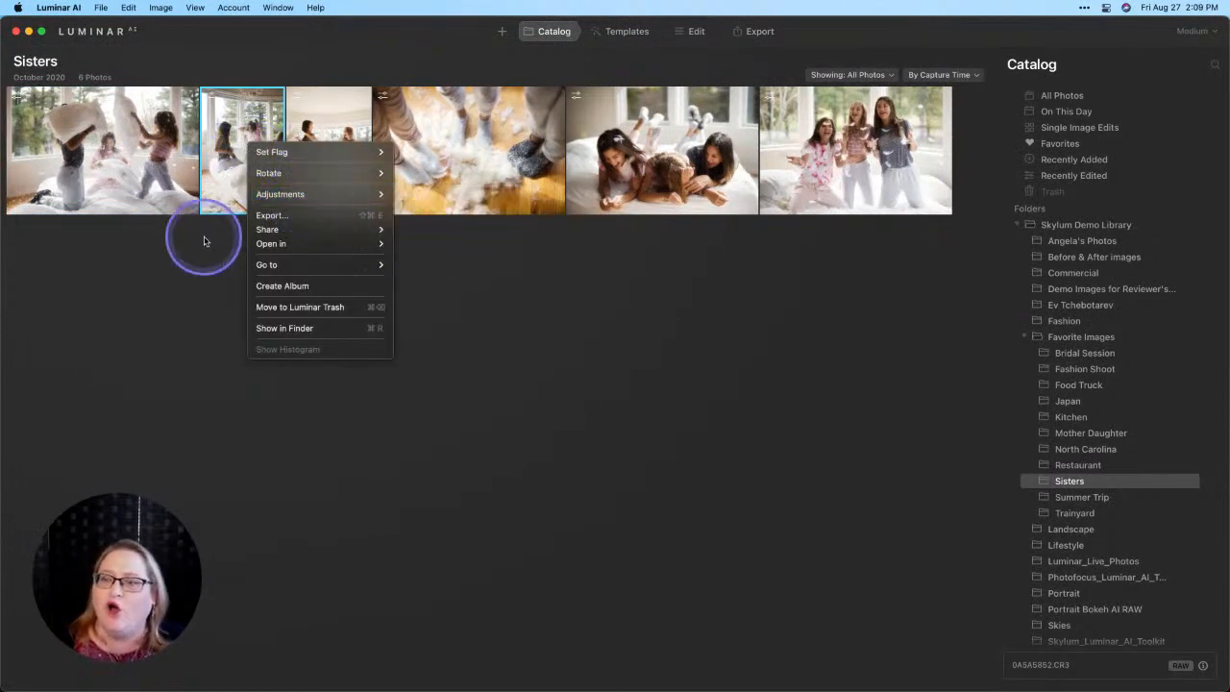
Step: Select all six Sisters photos starting from the first one and show the Sync Adjustments command, without applying it
{"action": "left_click", "coordinate": [139, 168]}
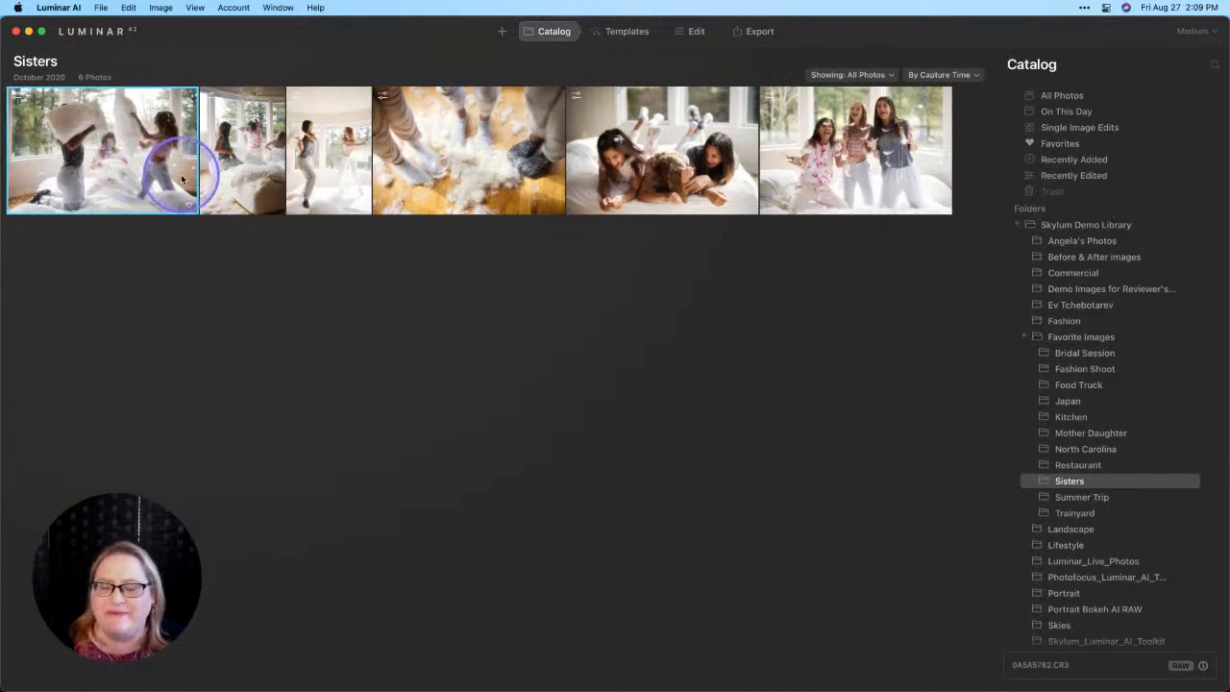
{"action": "left_click", "coordinate": [839, 173], "text": "shift"}
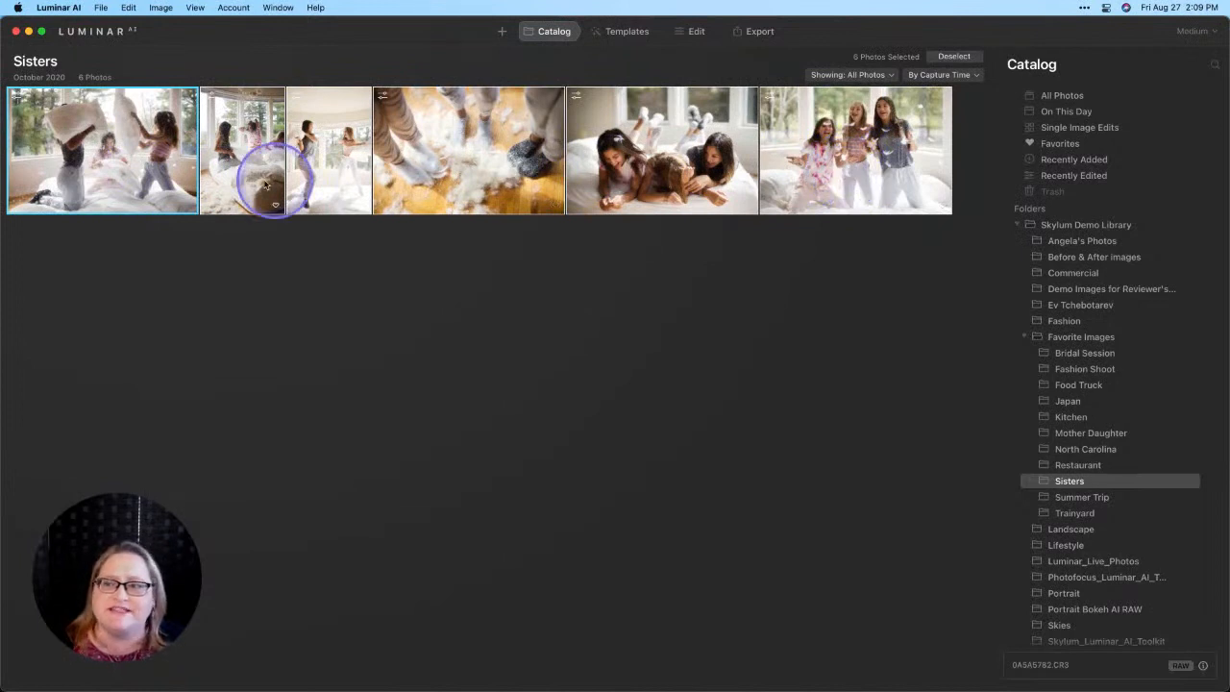
{"action": "right_click", "coordinate": [169, 173]}
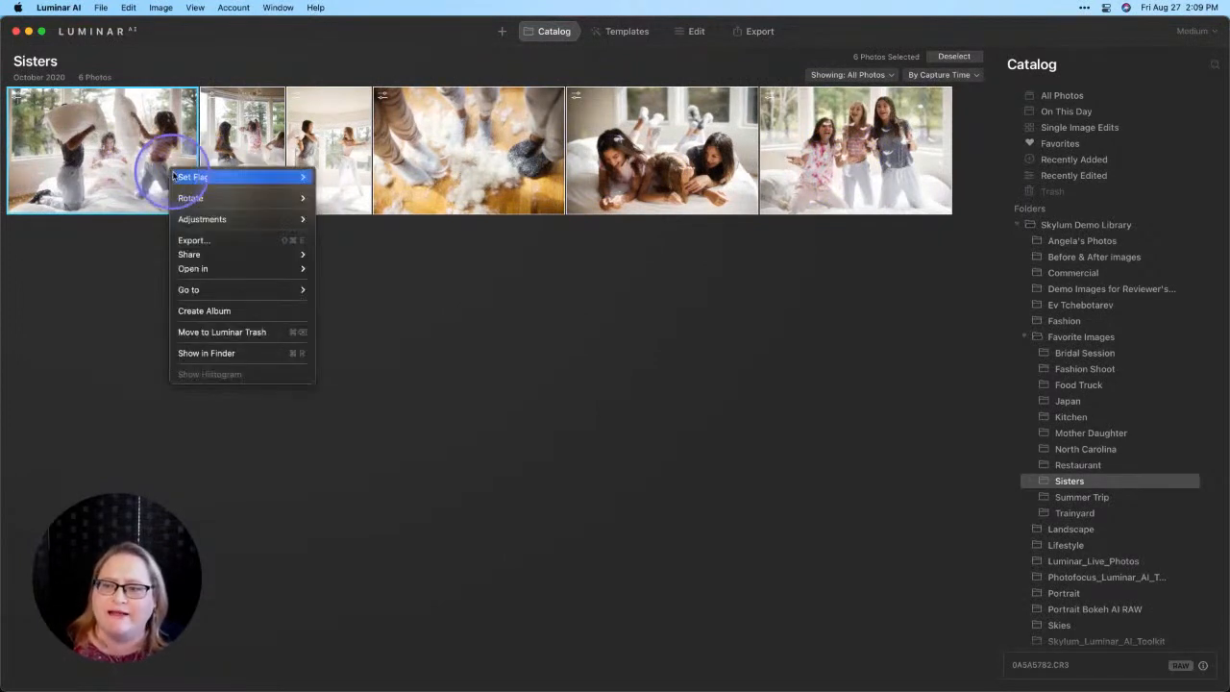
{"action": "mouse_move", "coordinate": [182, 219]}
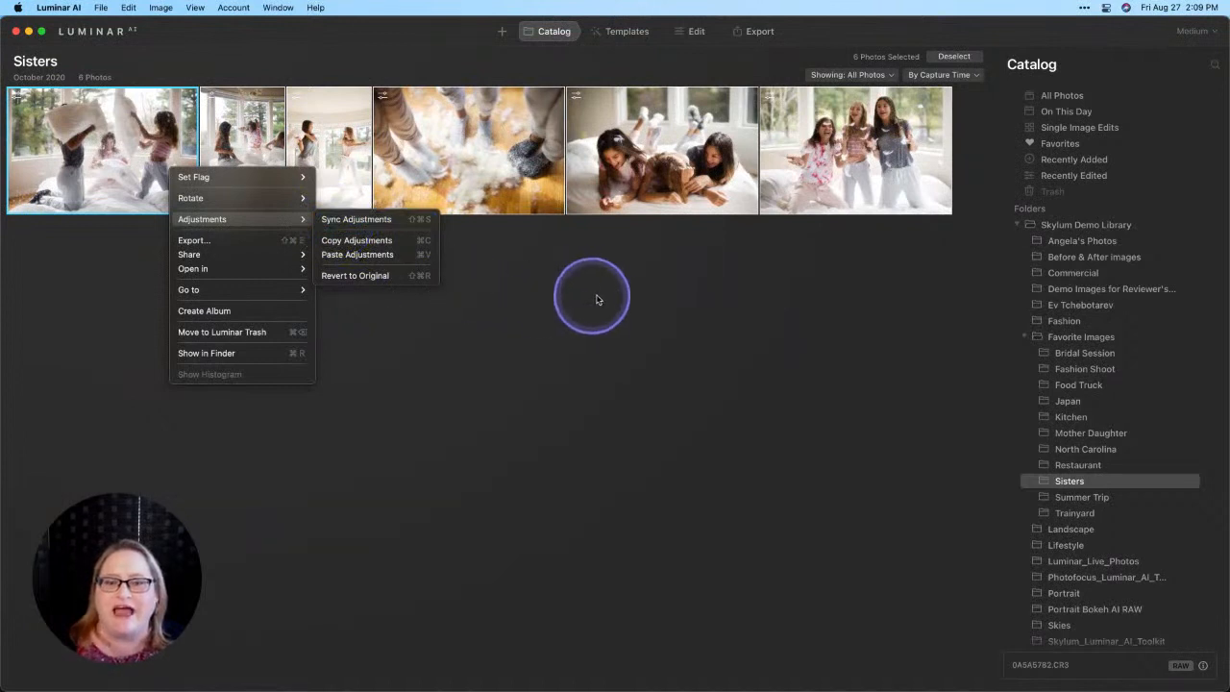
{"action": "left_click", "coordinate": [624, 297]}
Step: Return to the Single Image Edits gallery and enlarge the keyword search screenshot
{"action": "left_click", "coordinate": [1063, 129]}
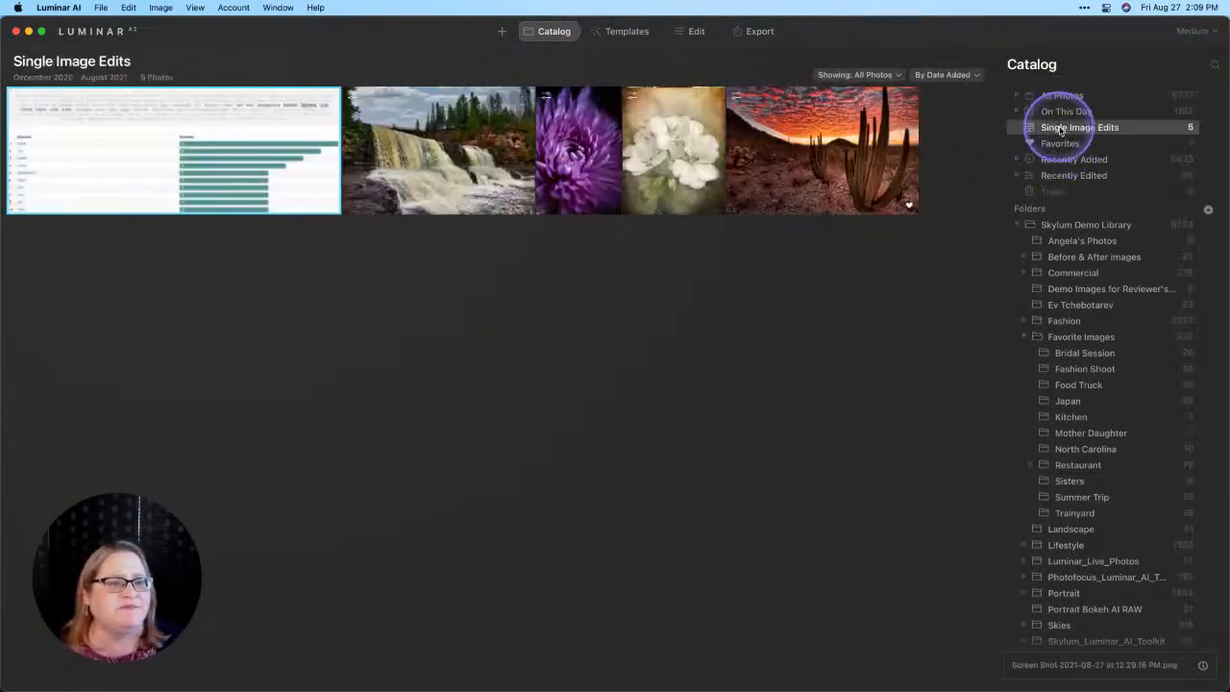
{"action": "double_click", "coordinate": [261, 165]}
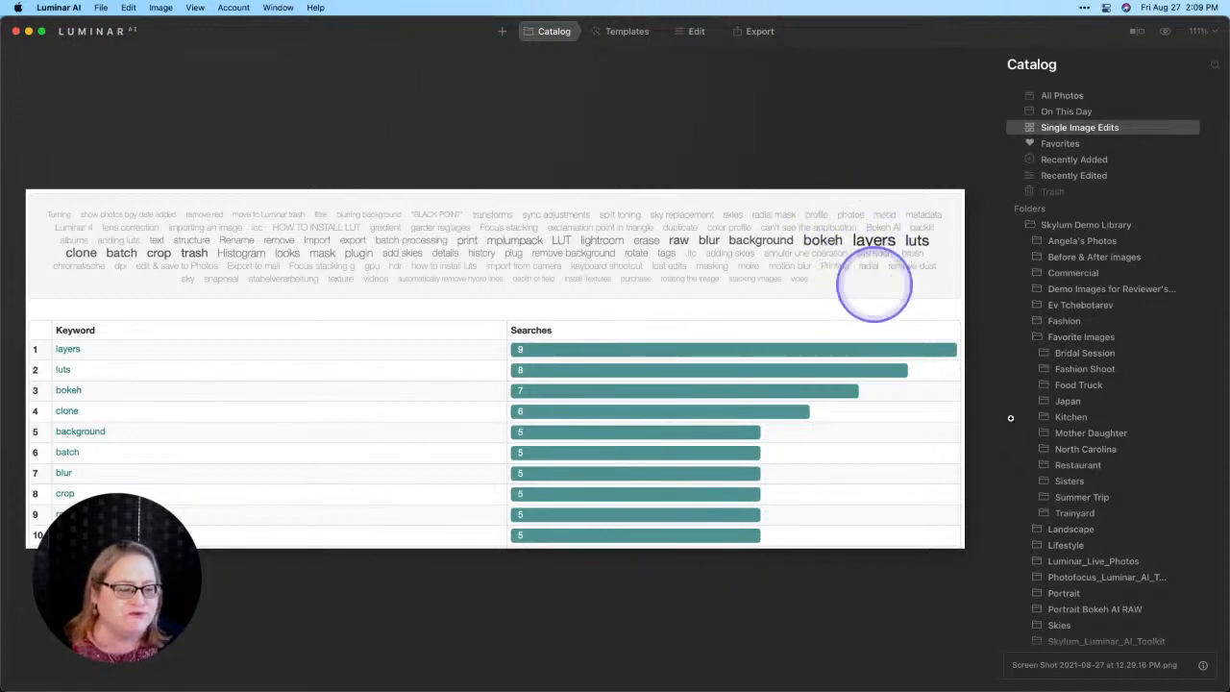
Step: Show the Coffee Break album as a gallery and open its purple flower photo in the single image view
{"action": "scroll", "coordinate": [1127, 498], "scroll_direction": "down", "scroll_amount": 5}
{"action": "scroll", "coordinate": [1126, 497], "scroll_direction": "down", "scroll_amount": 3}
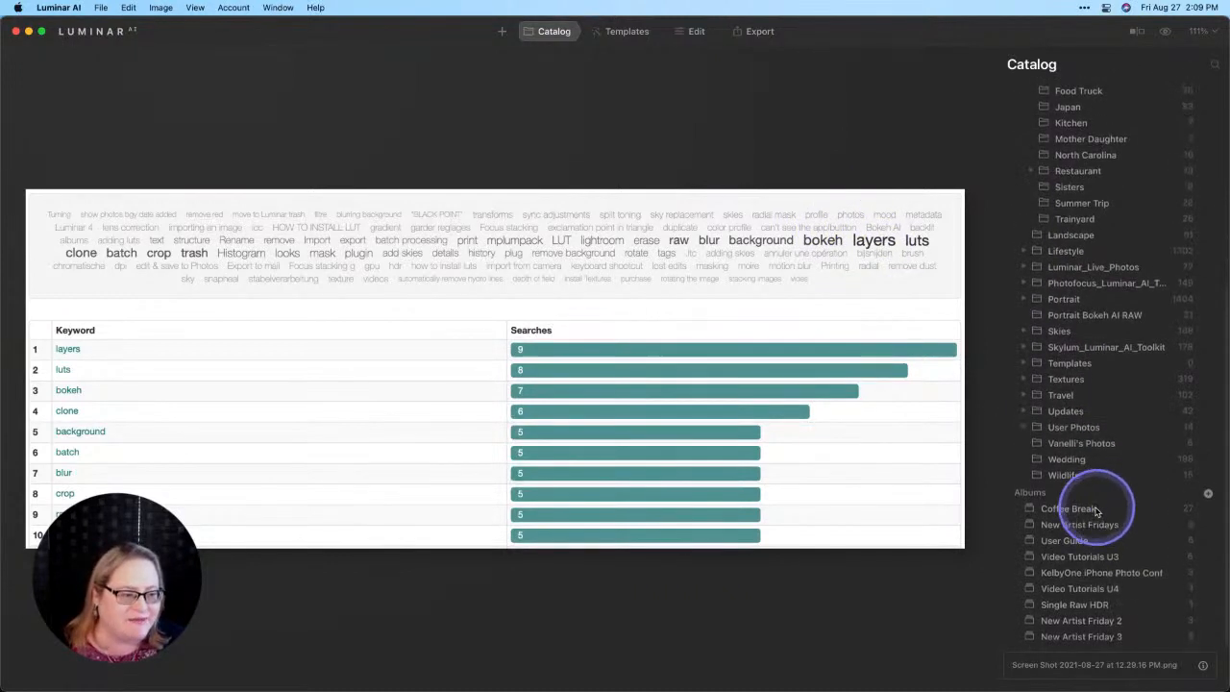
{"action": "left_click", "coordinate": [1096, 508]}
{"action": "key", "text": "g"}
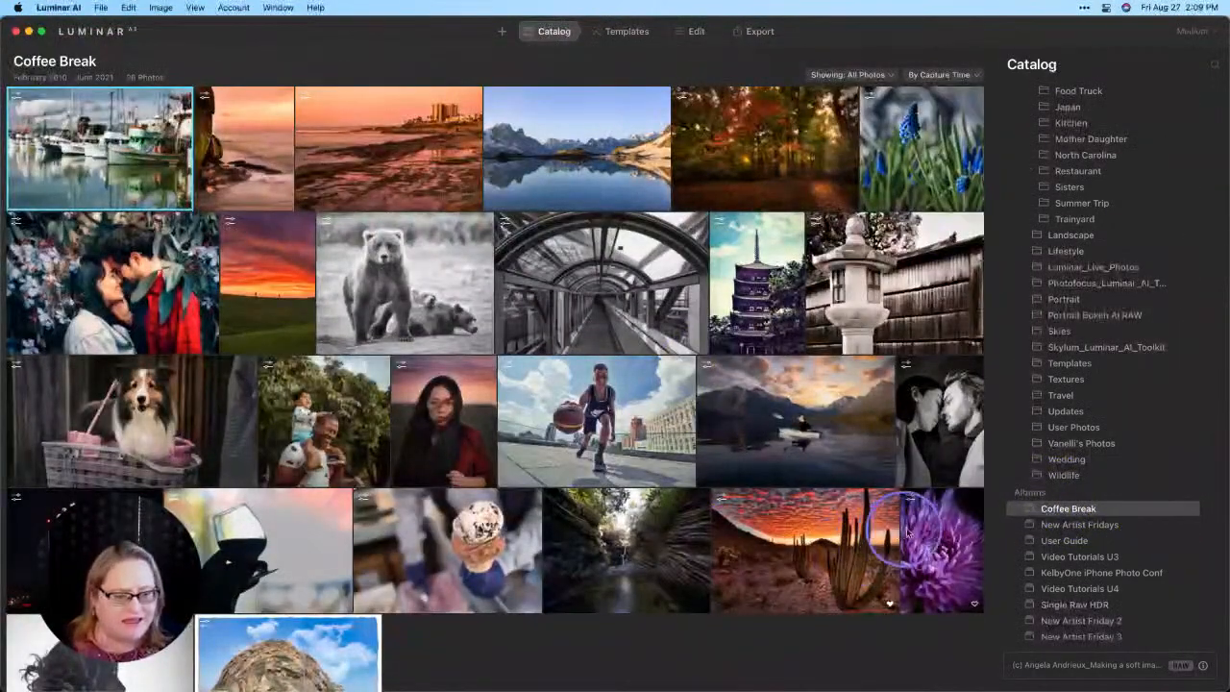
{"action": "double_click", "coordinate": [930, 586]}
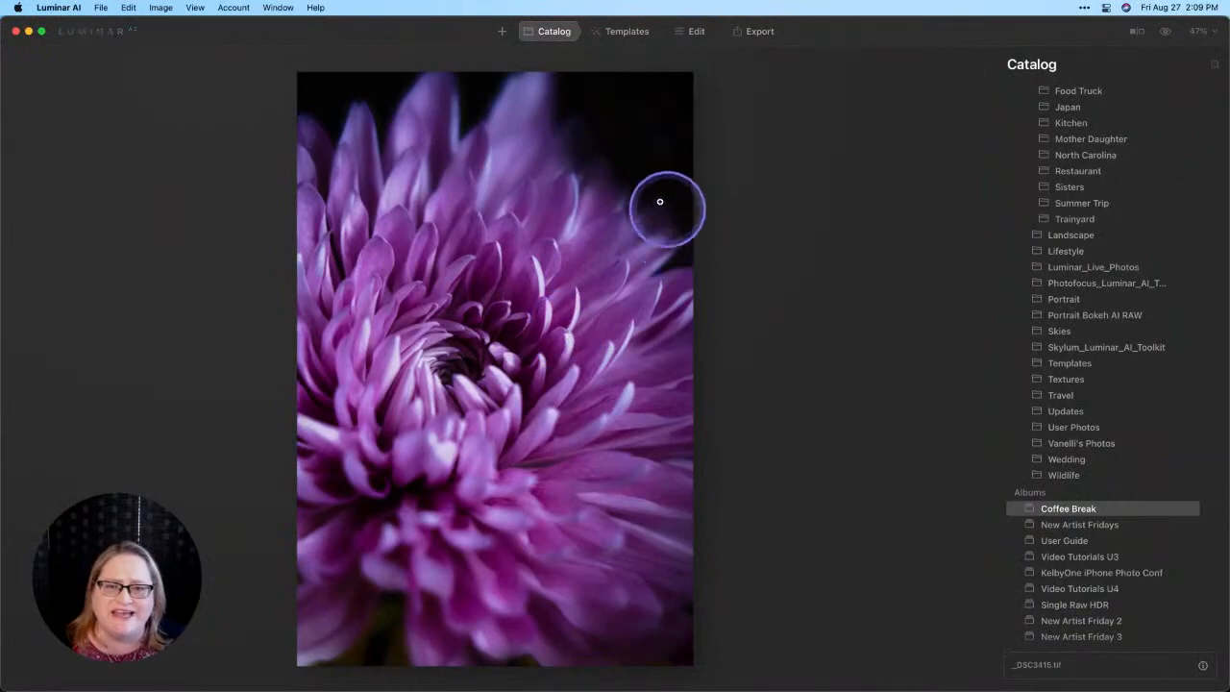
Step: Open the flower photo for editing and roll its history back to the Clone: Applied entry that precedes the Composition AI entries
{"action": "key", "text": "d"}
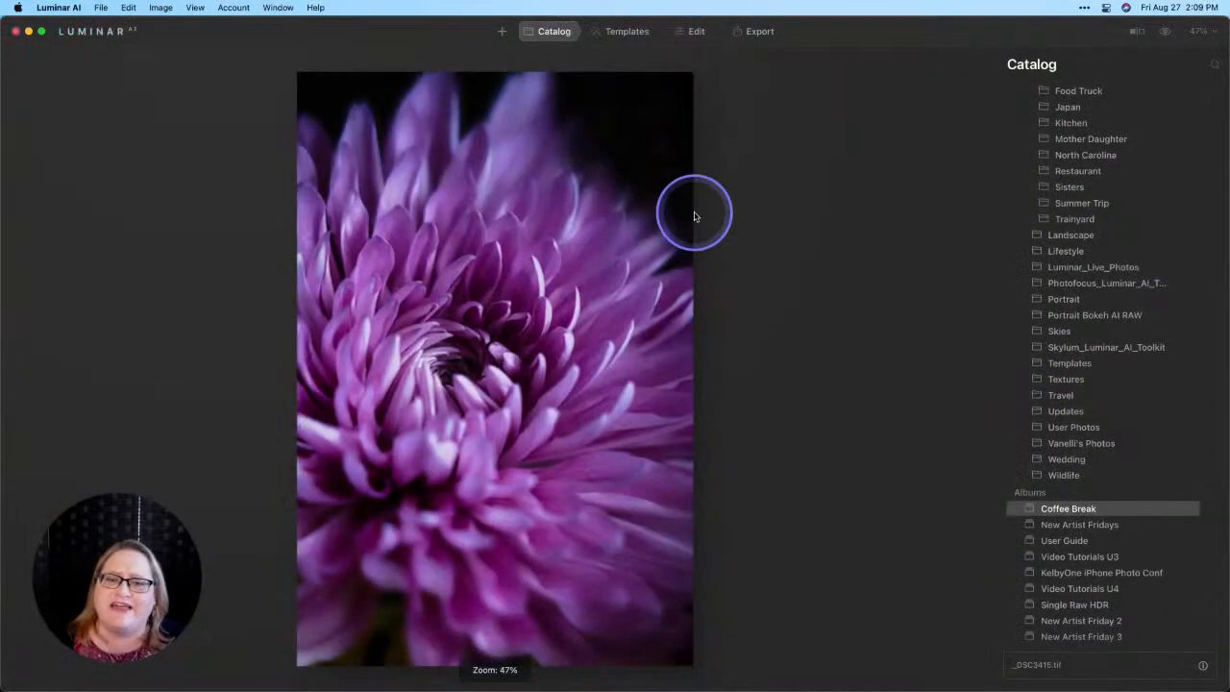
{"action": "left_click", "coordinate": [696, 31]}
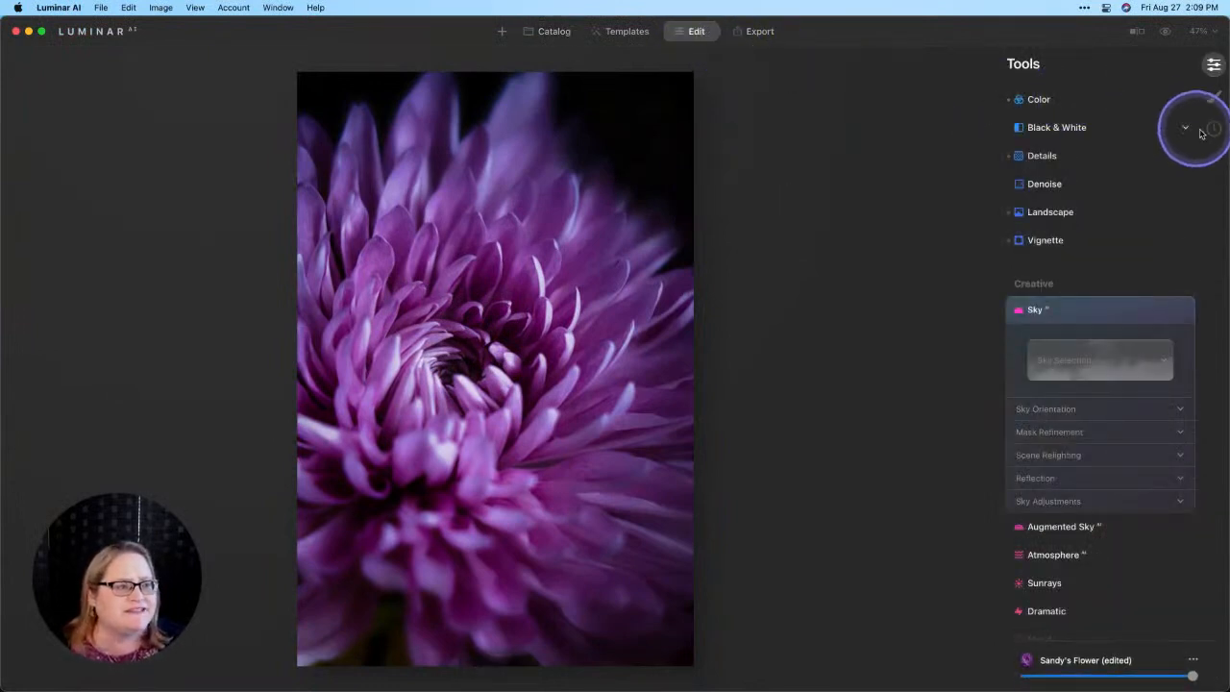
{"action": "left_click", "coordinate": [1211, 130]}
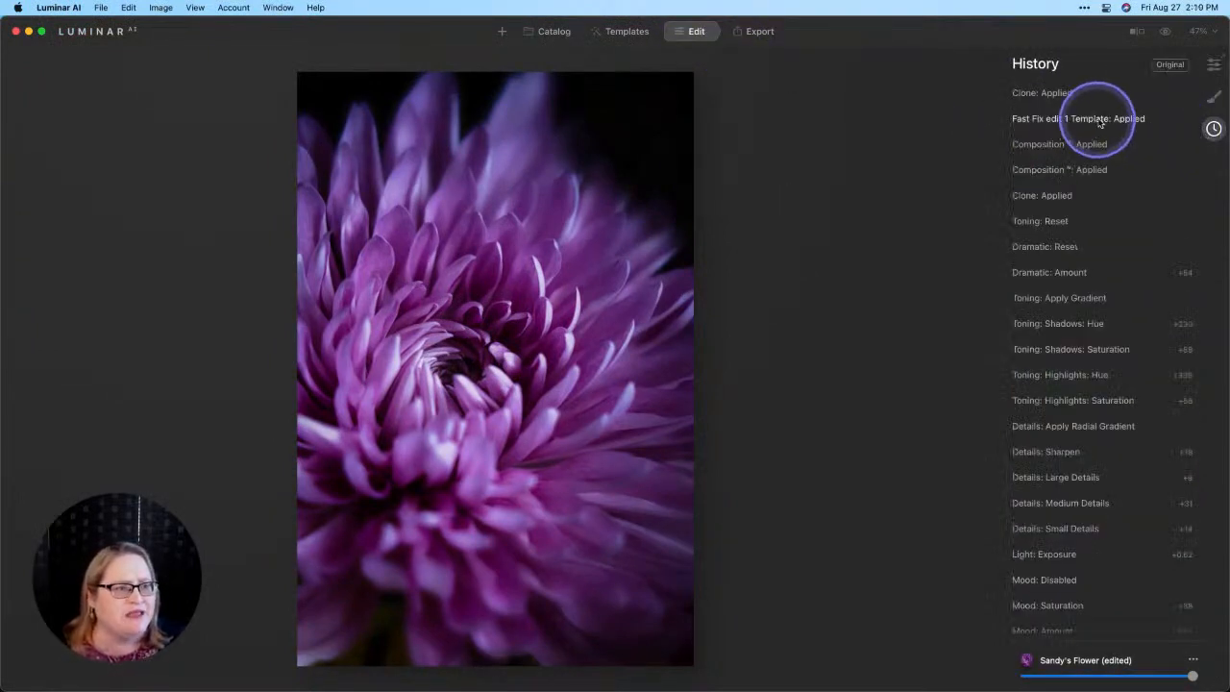
{"action": "left_click", "coordinate": [1038, 144]}
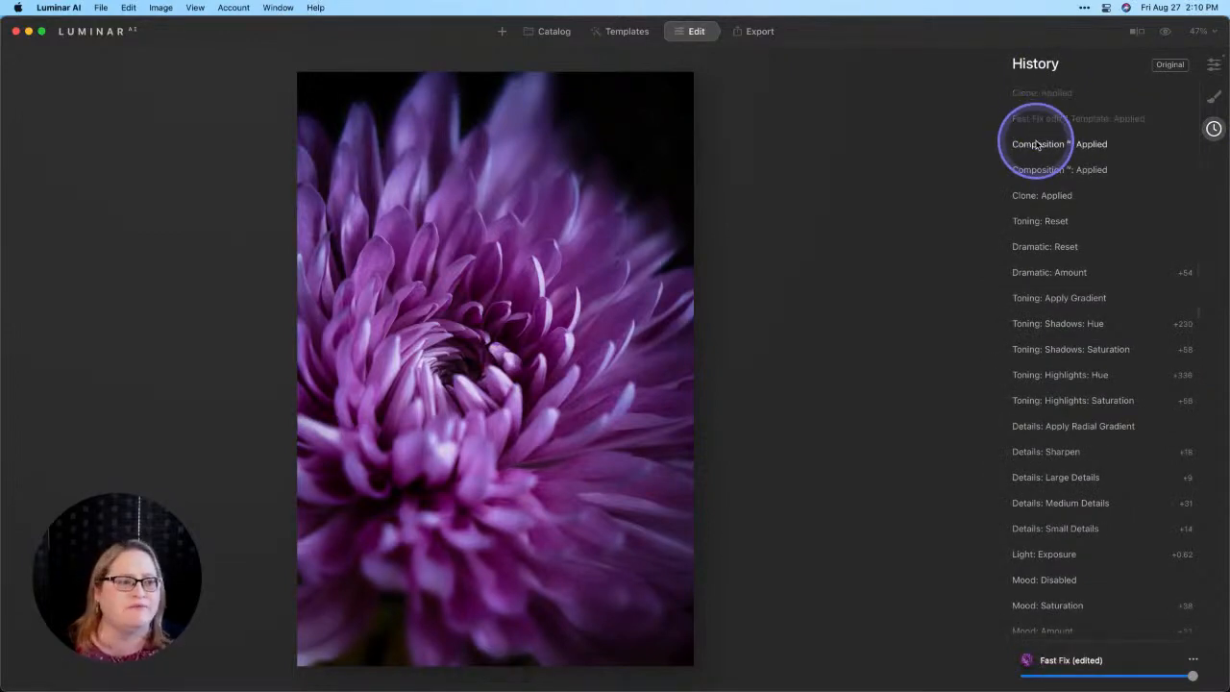
{"action": "left_click", "coordinate": [1039, 197]}
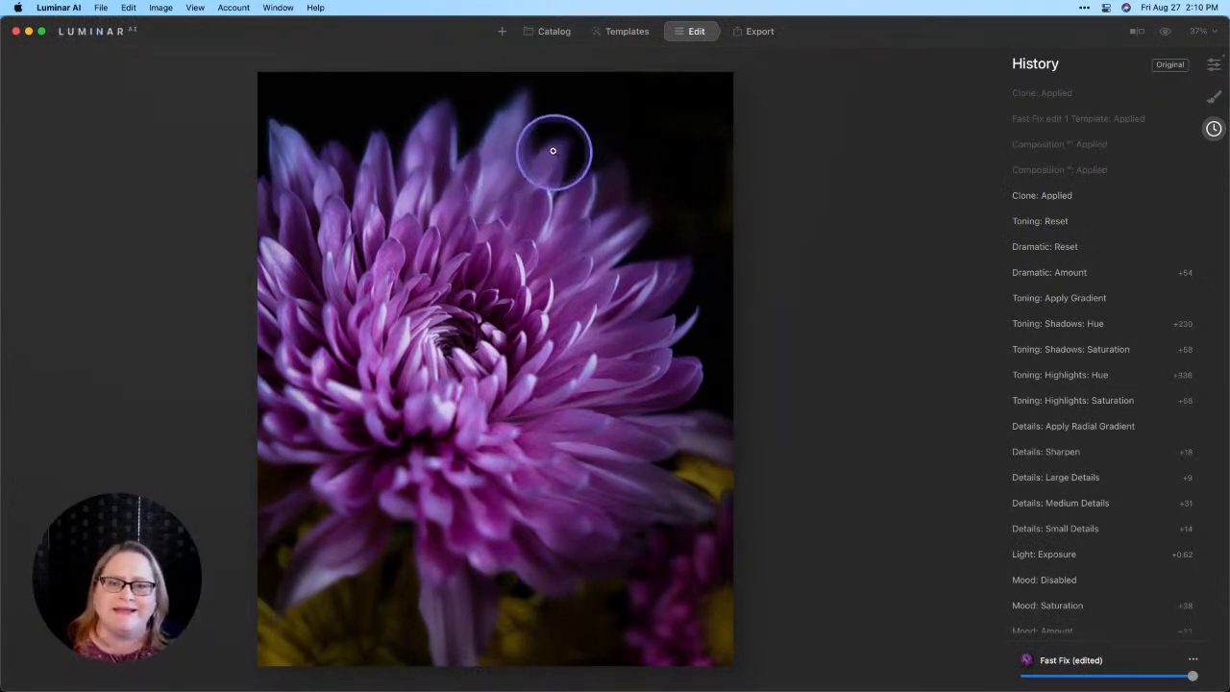
Step: Show the flower photo's local masks and expand the first Basic mask to view its paint mask and adjustment settings
{"action": "left_click", "coordinate": [1214, 98]}
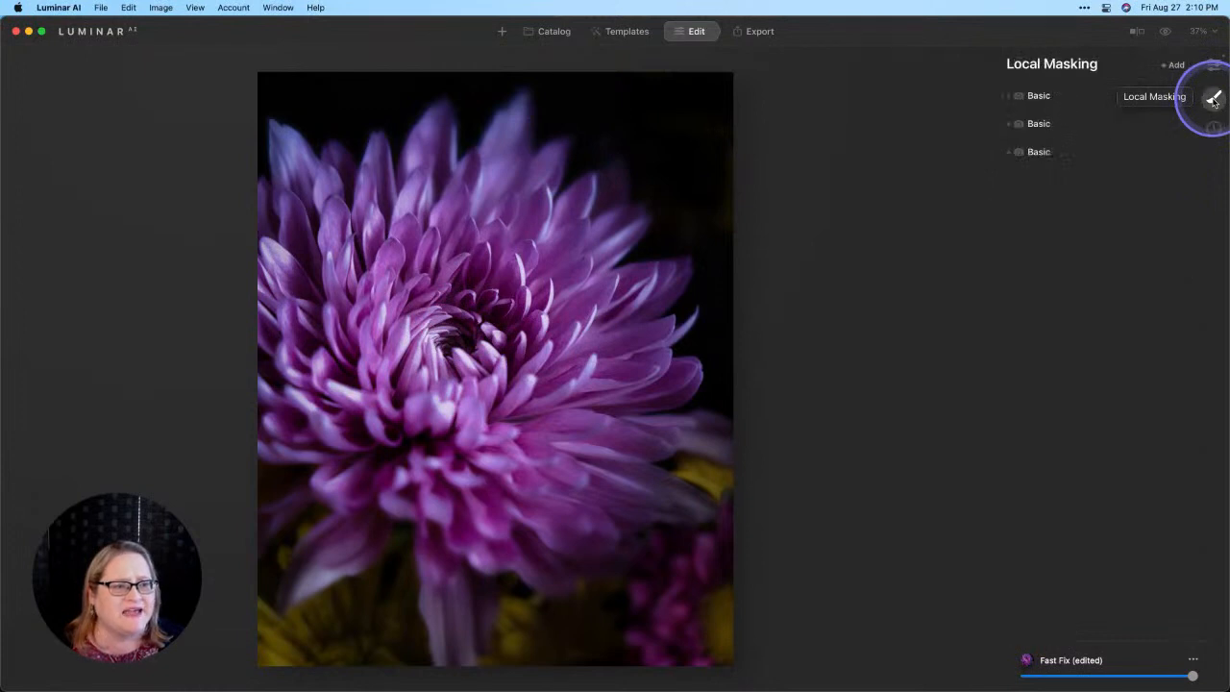
{"action": "left_click", "coordinate": [1080, 96]}
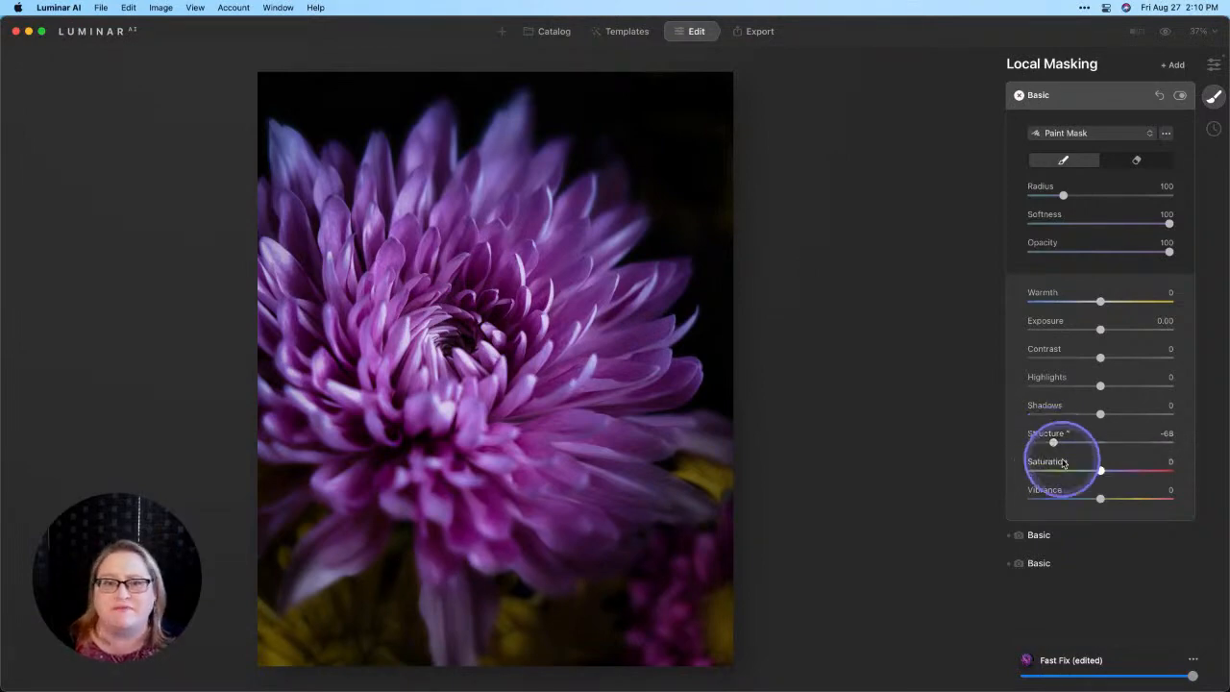
Step: Leave editing for the Catalog's Single Image Edits gallery and bring up the keyword search screenshot at full view
{"action": "left_click", "coordinate": [551, 37]}
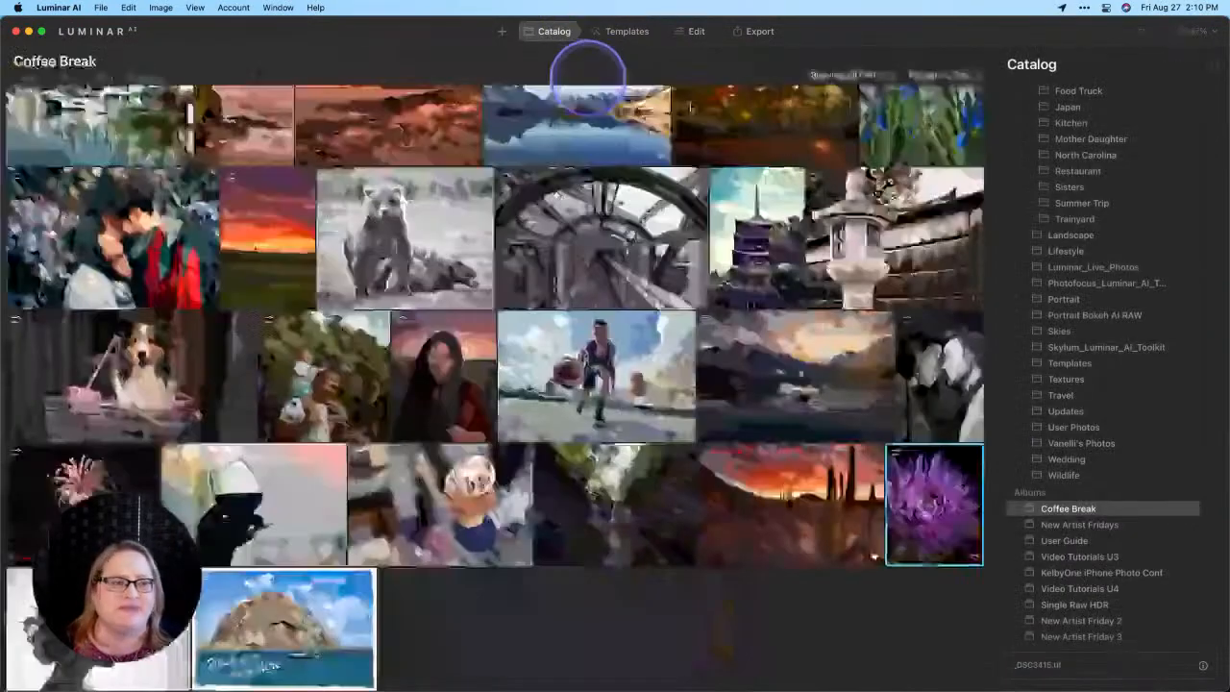
{"action": "scroll", "coordinate": [1075, 173], "scroll_direction": "up", "scroll_amount": 5}
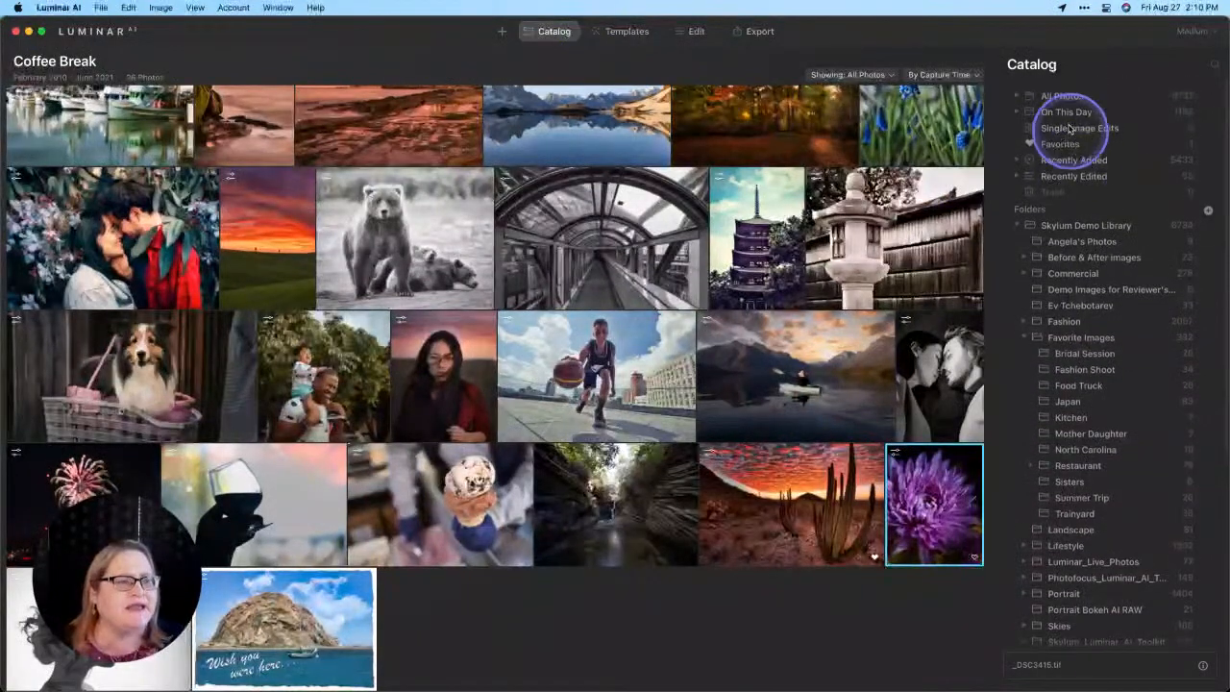
{"action": "left_click", "coordinate": [1060, 132]}
{"action": "double_click", "coordinate": [189, 160]}
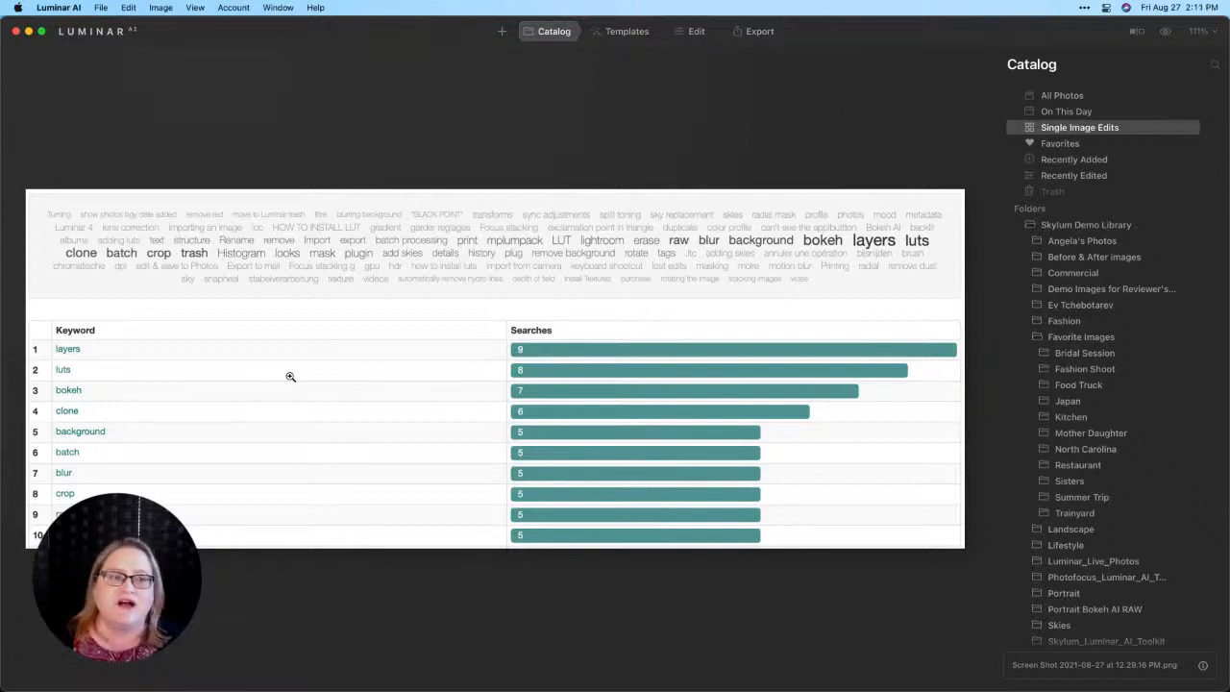
Step: Go to the Coffee Break album and open its harbor boats photo for editing
{"action": "scroll", "coordinate": [1121, 509], "scroll_direction": "down", "scroll_amount": 5}
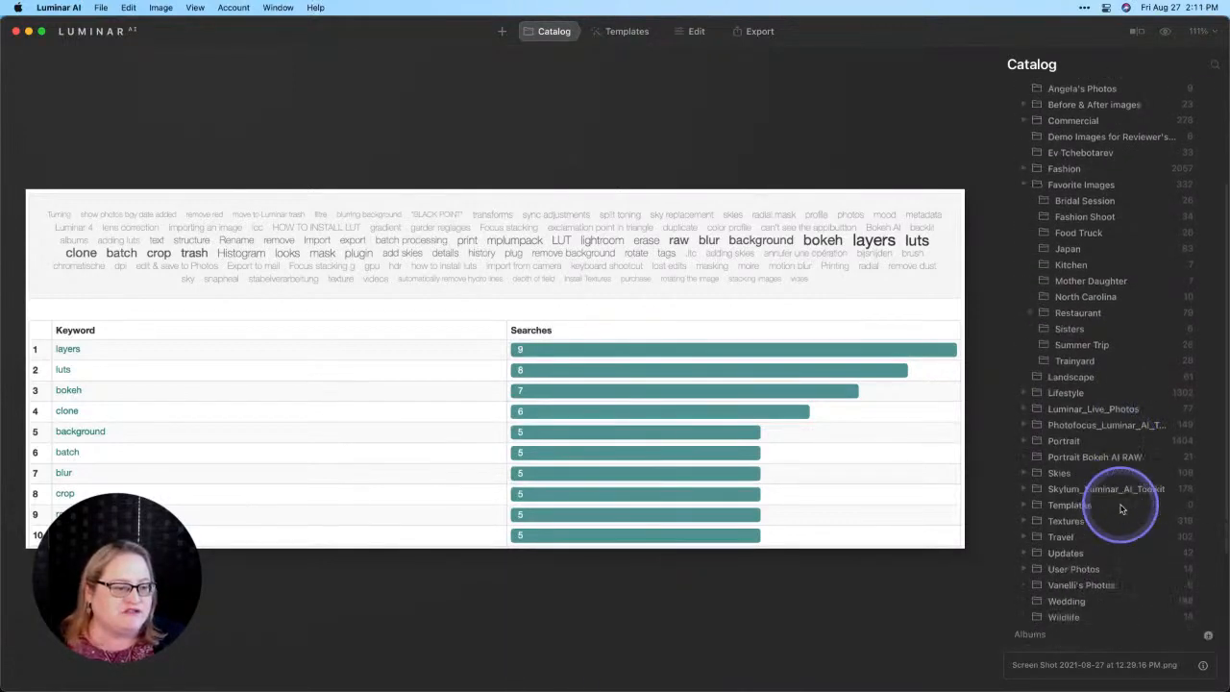
{"action": "scroll", "coordinate": [1121, 509], "scroll_direction": "down", "scroll_amount": 2}
{"action": "left_click", "coordinate": [1076, 508]}
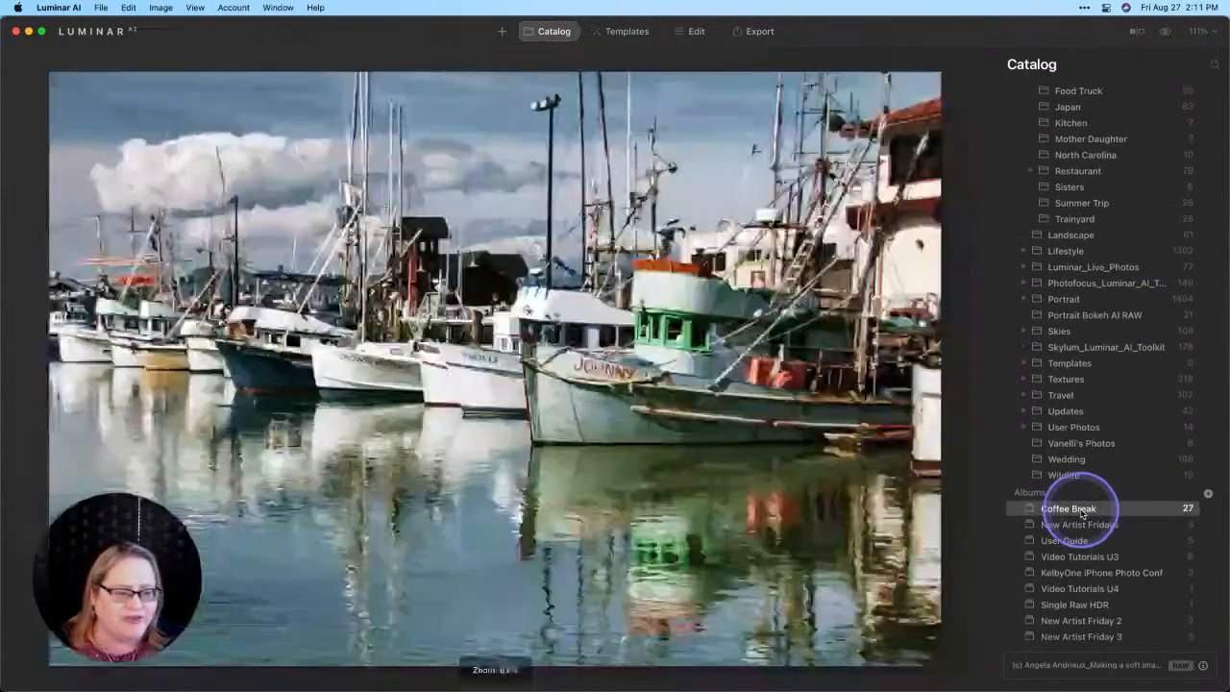
{"action": "left_click", "coordinate": [645, 261]}
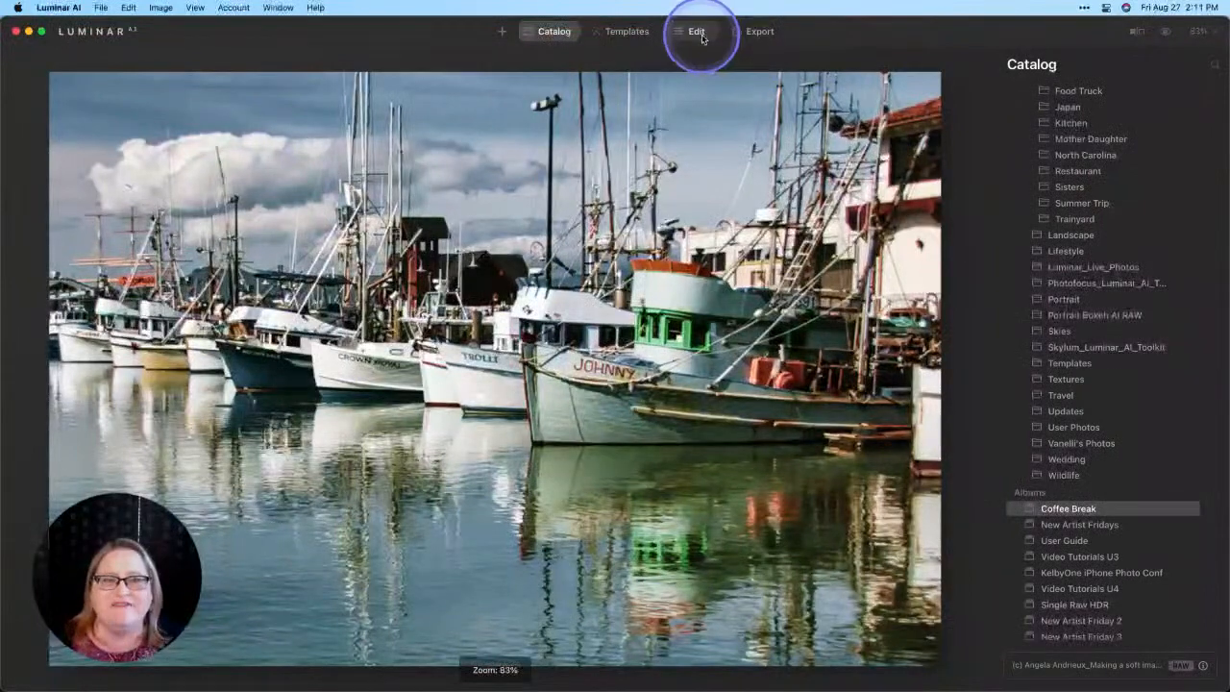
{"action": "left_click", "coordinate": [701, 36]}
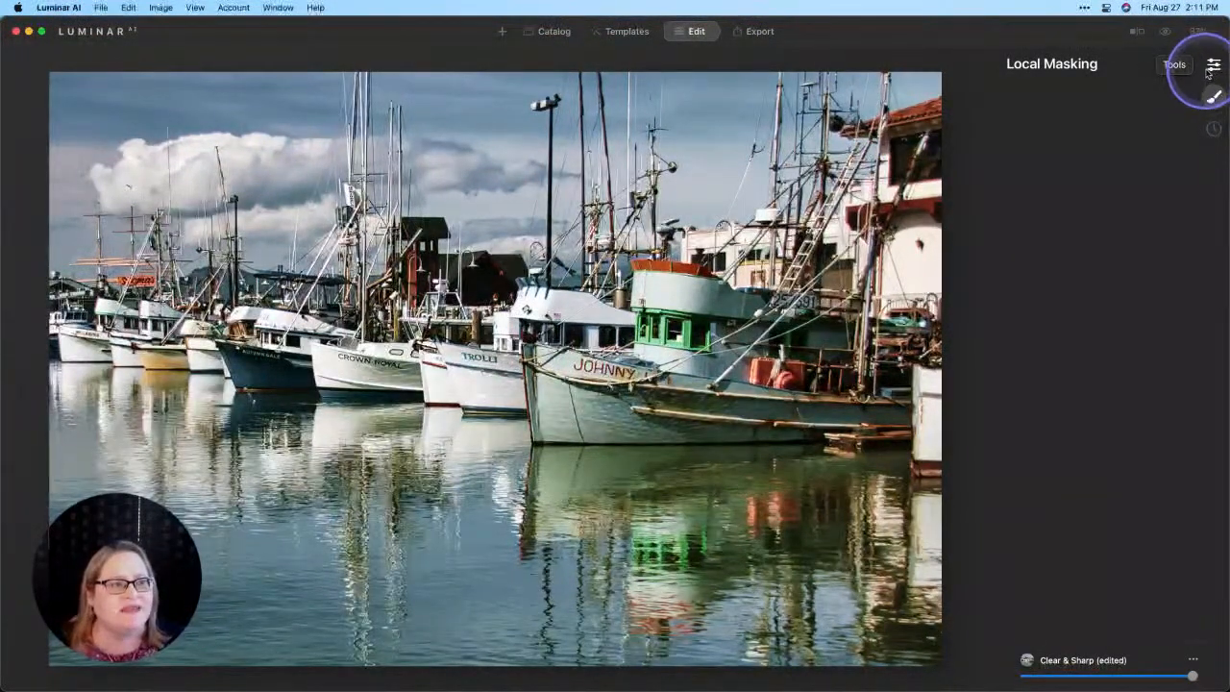
Step: Expand the Composition AI tool among the Essentials tools and run the automatic composition on the harbor photo
{"action": "left_click", "coordinate": [1214, 65]}
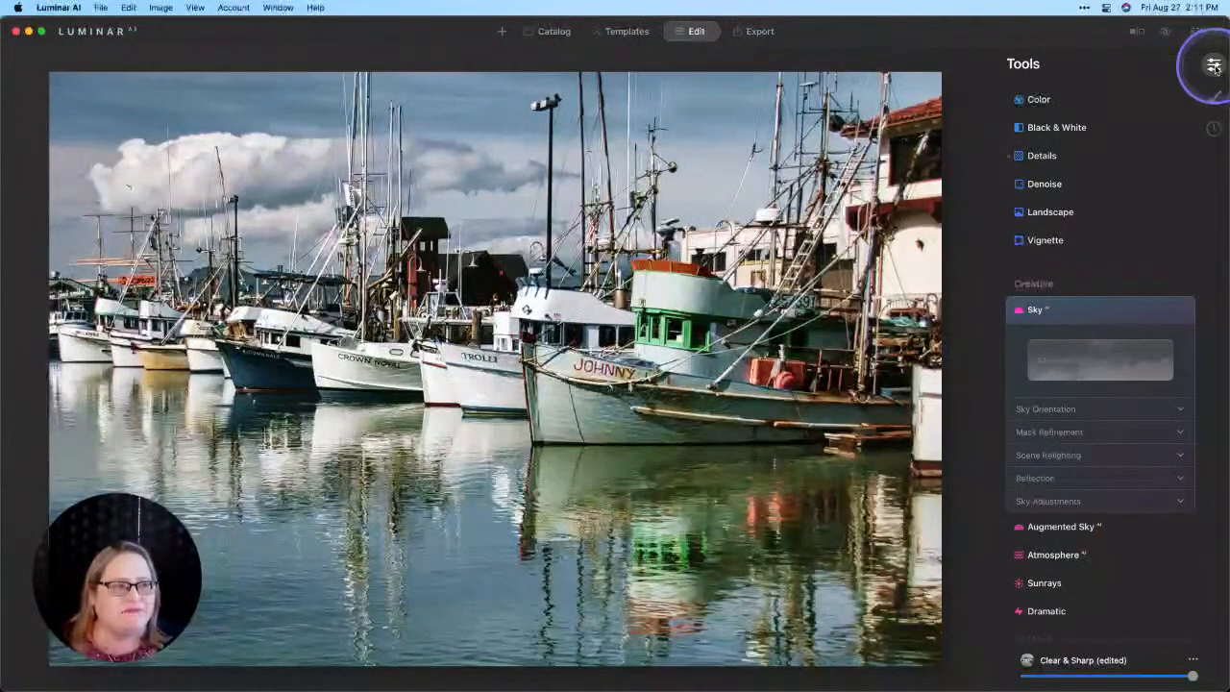
{"action": "scroll", "coordinate": [1144, 198], "scroll_direction": "up", "scroll_amount": 5}
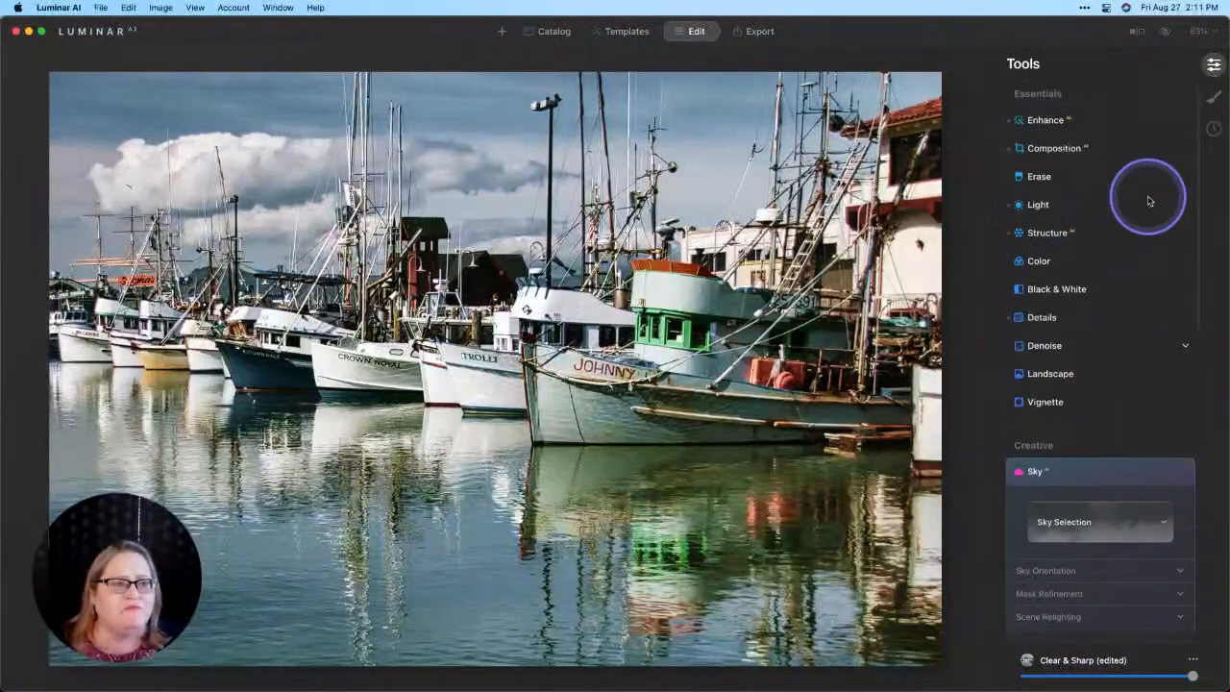
{"action": "left_click", "coordinate": [1064, 151]}
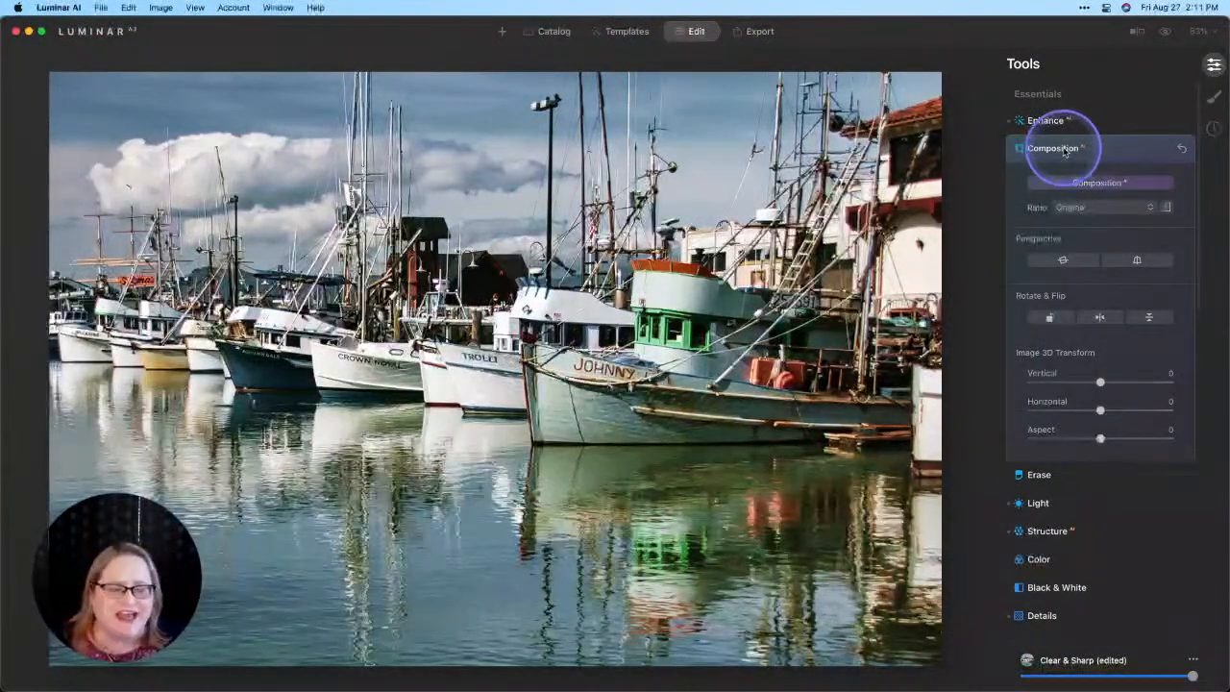
{"action": "left_click", "coordinate": [1101, 183]}
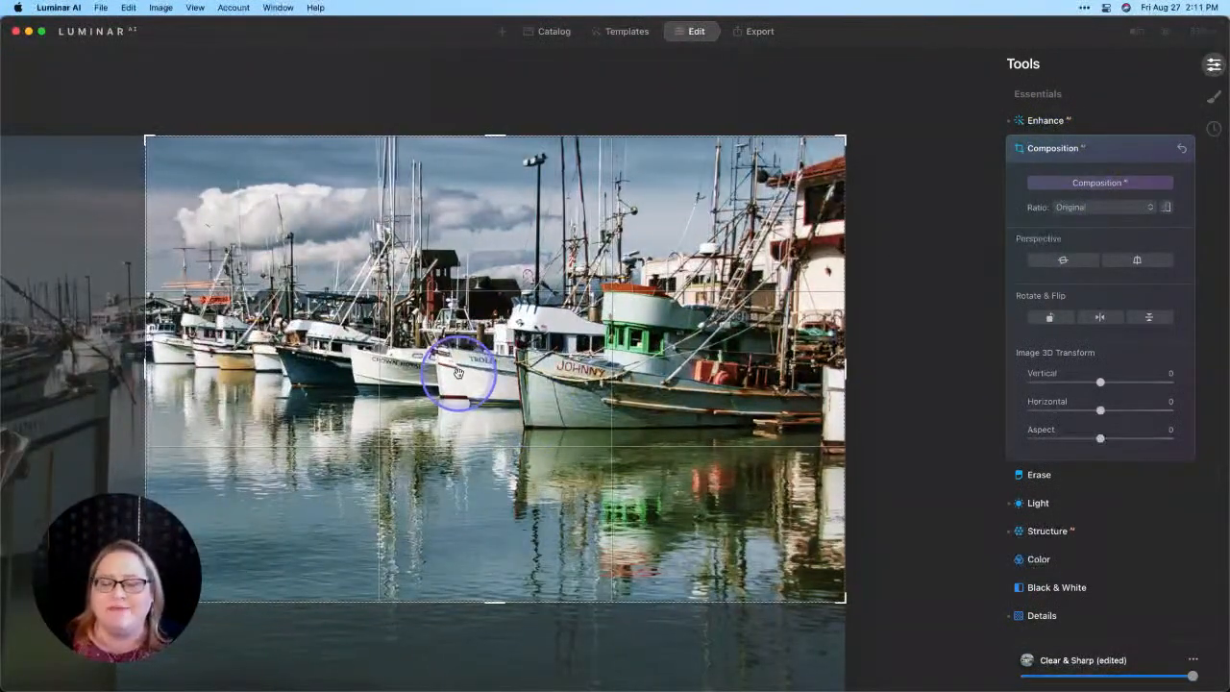